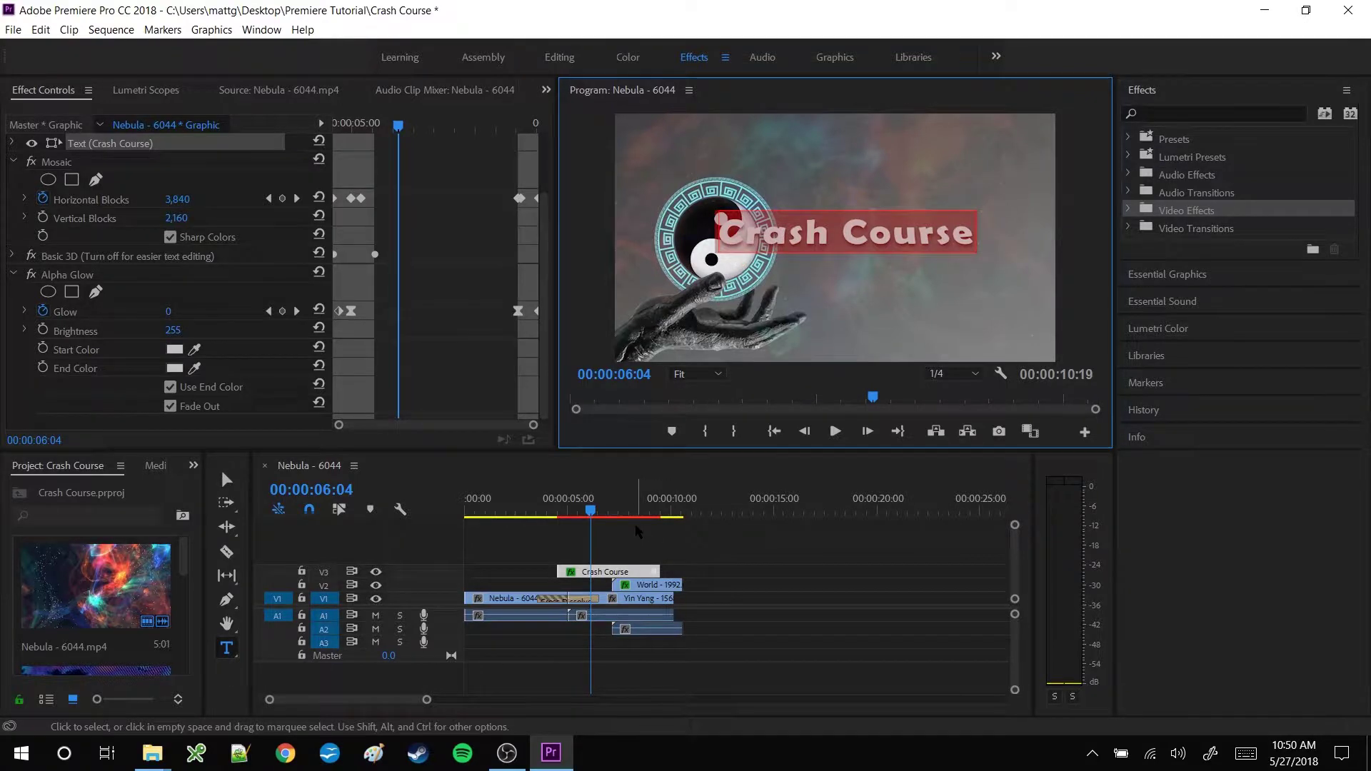
Mark the Crash Course title's span in the sequence with an in point at 00:00:04:15 and an out point at 00:00:09:15
left_click(575, 515)
mouse_move(579, 524)
left_mouse_down()
mouse_move(552, 520)
mouse_move(663, 544)
mouse_move(558, 538)
left_mouse_up()
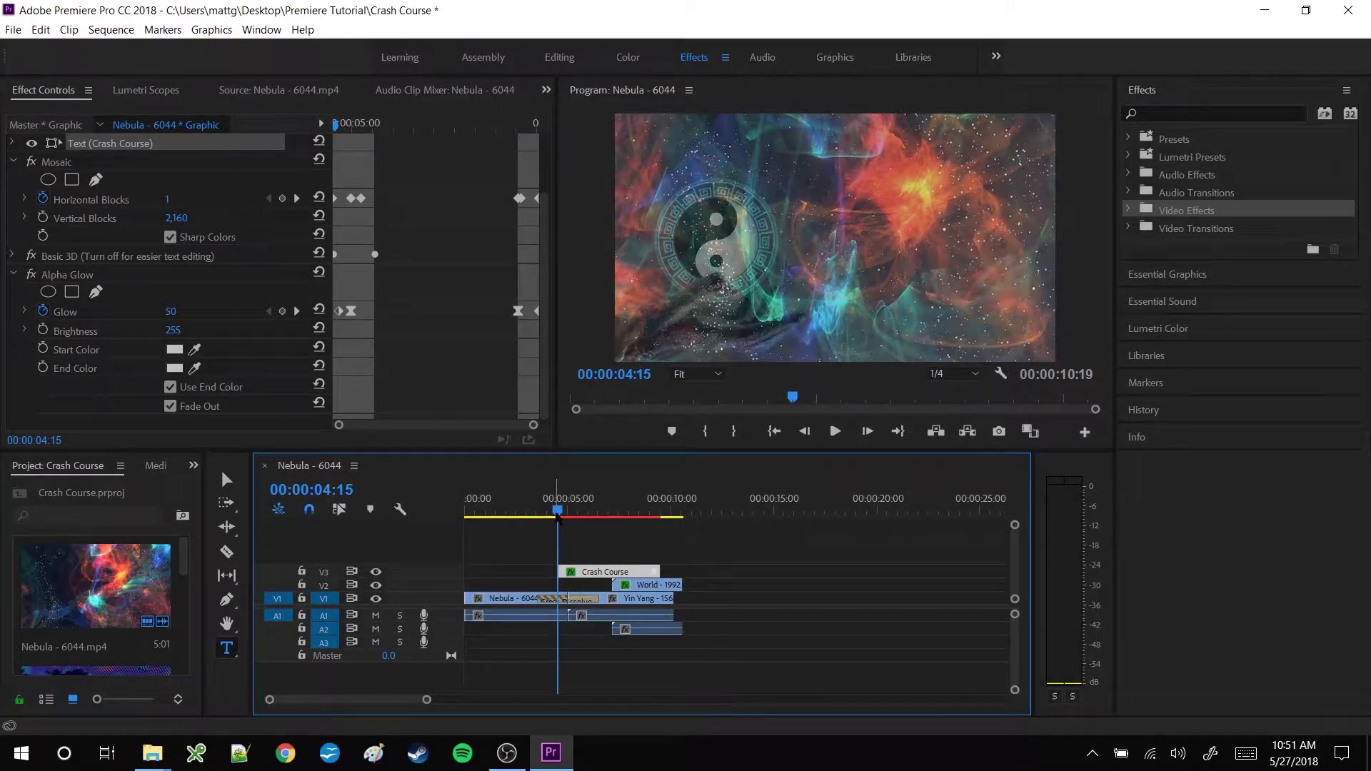
key("i")
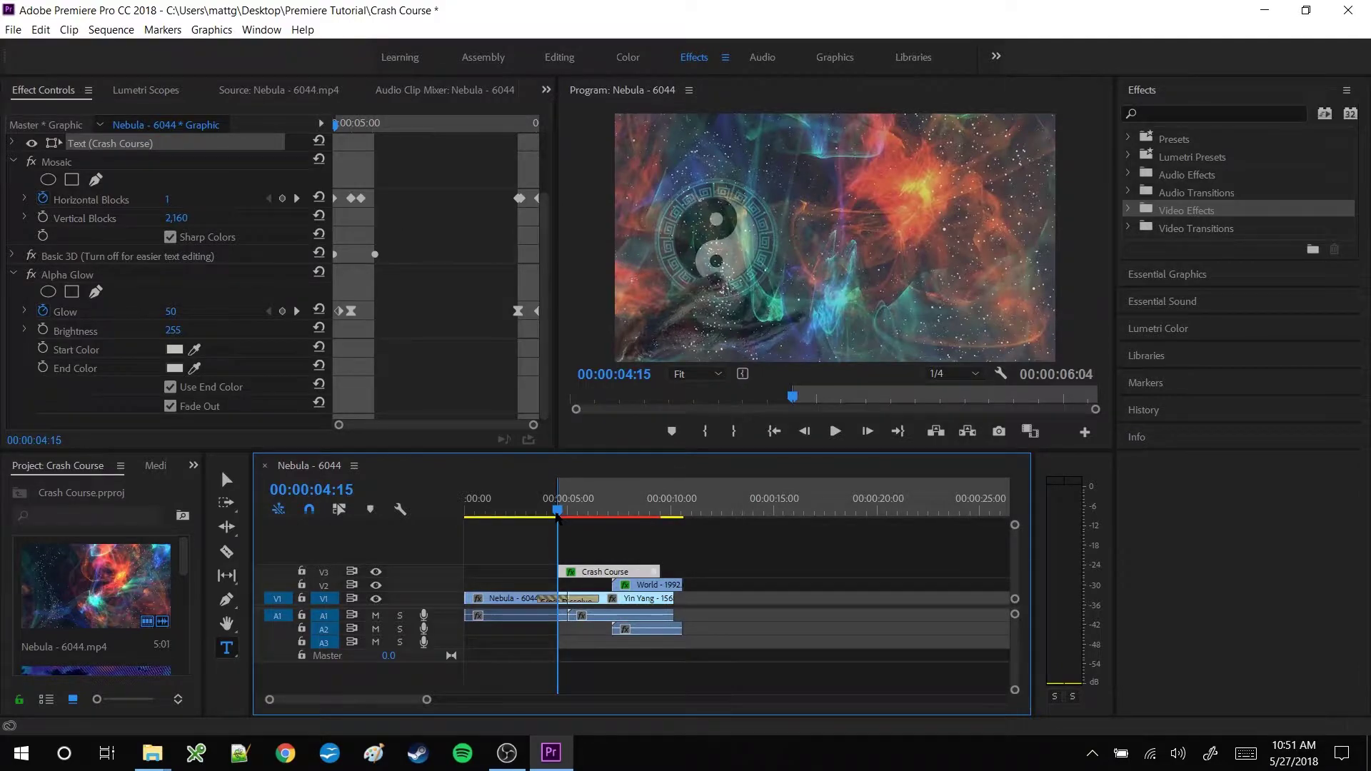
left_click_drag(559, 515, 660, 509)
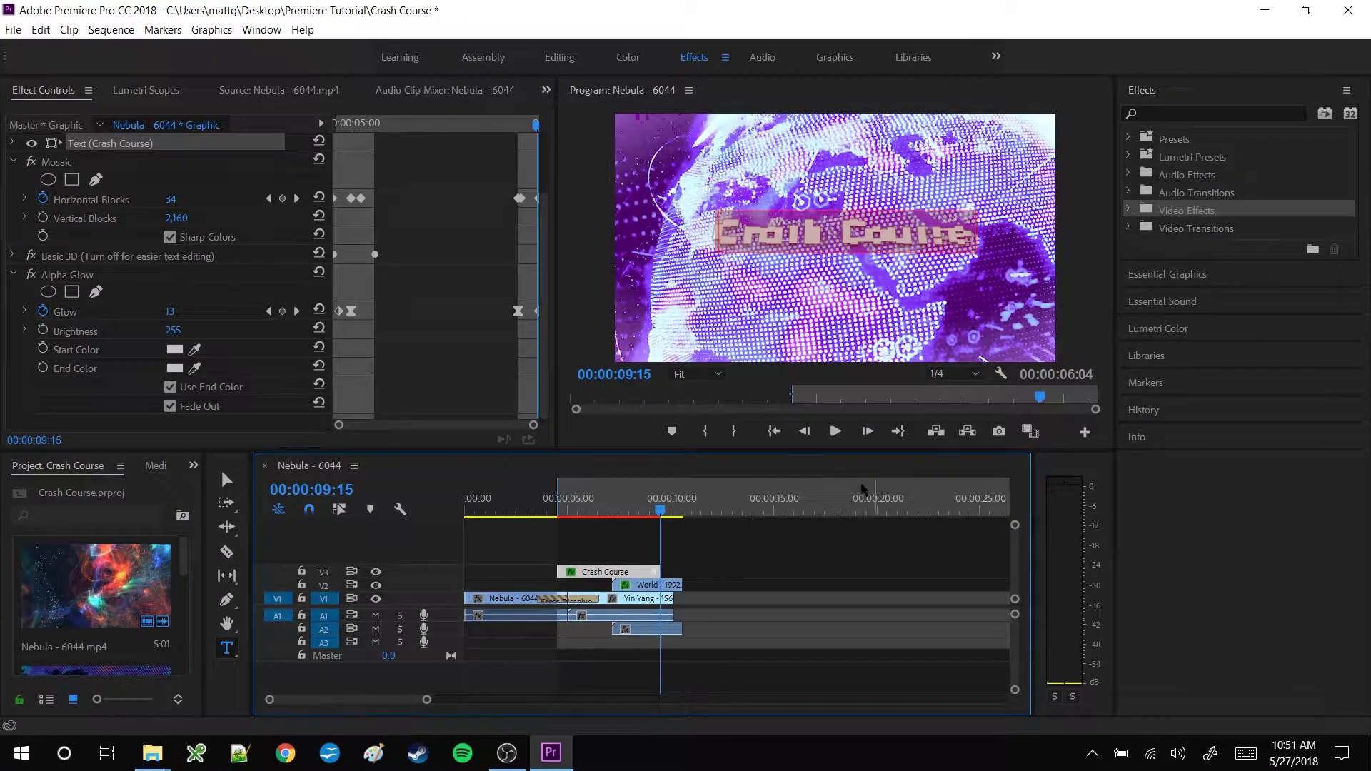
left_click(736, 432)
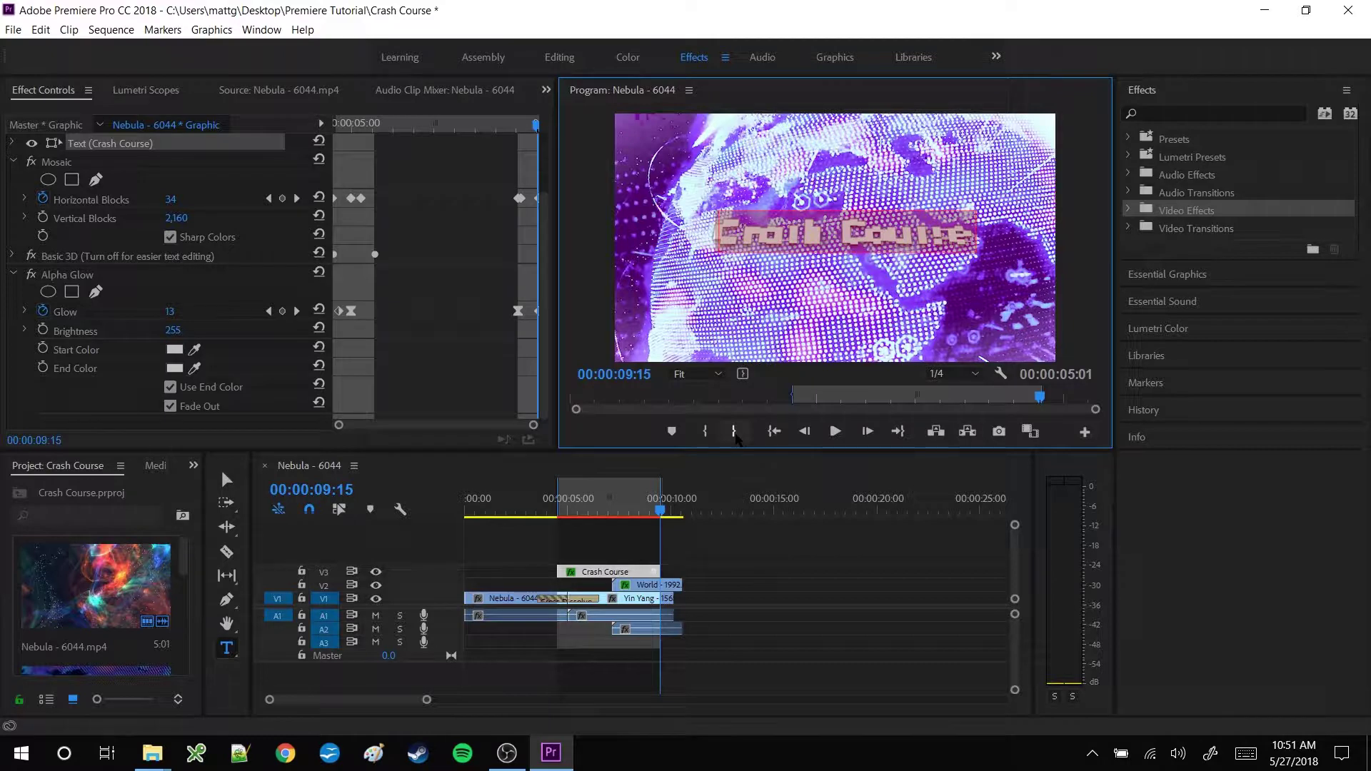
Render the sequence from in to out and play back the rendered title from 00:00:04:29
left_click(111, 30)
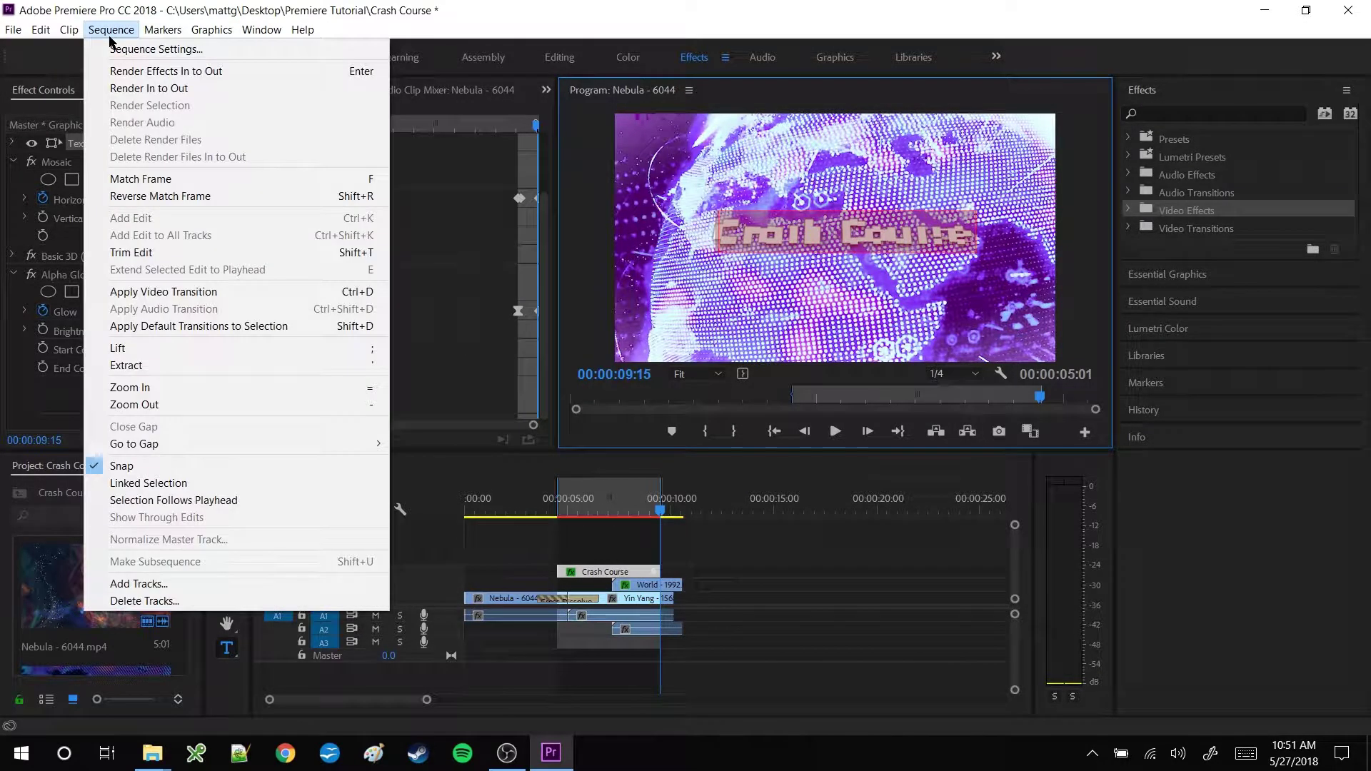
left_click(140, 92)
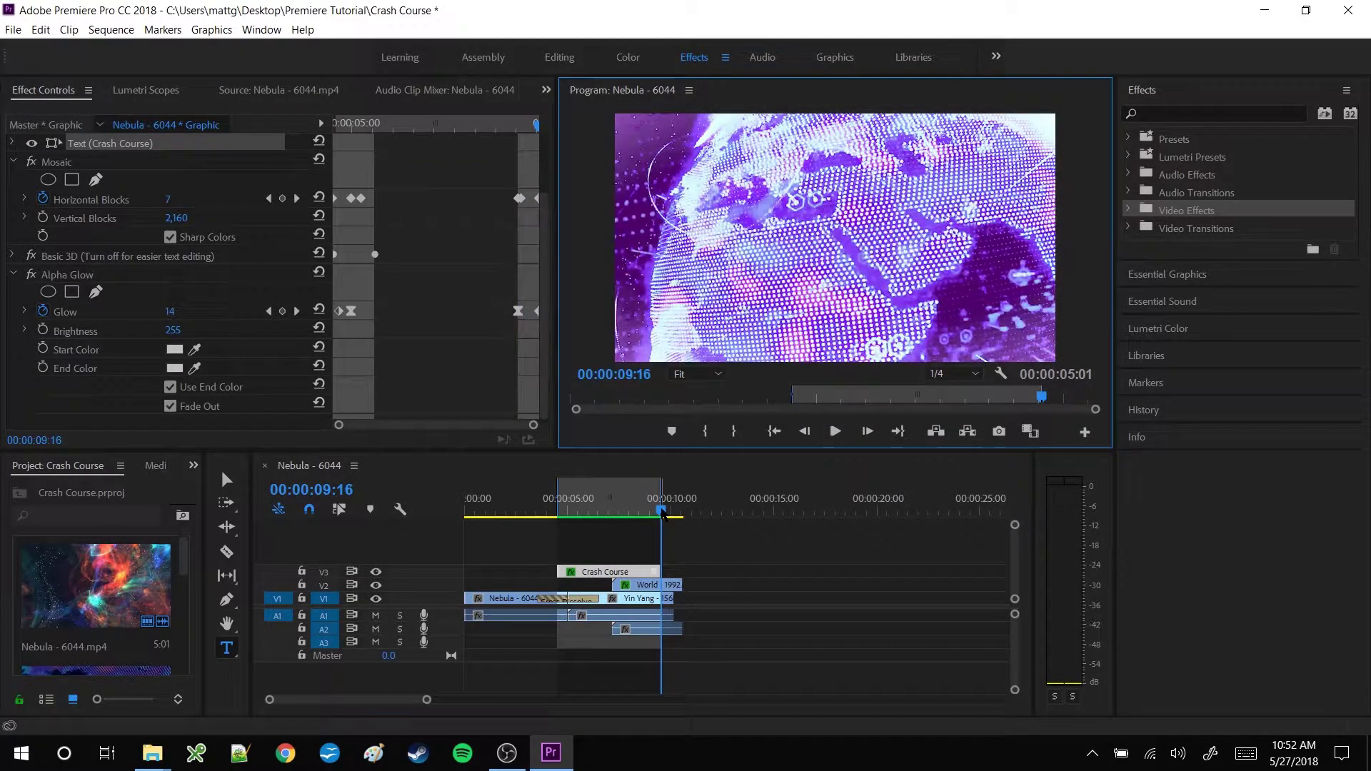
left_click(604, 509)
left_click_drag(603, 509, 566, 509)
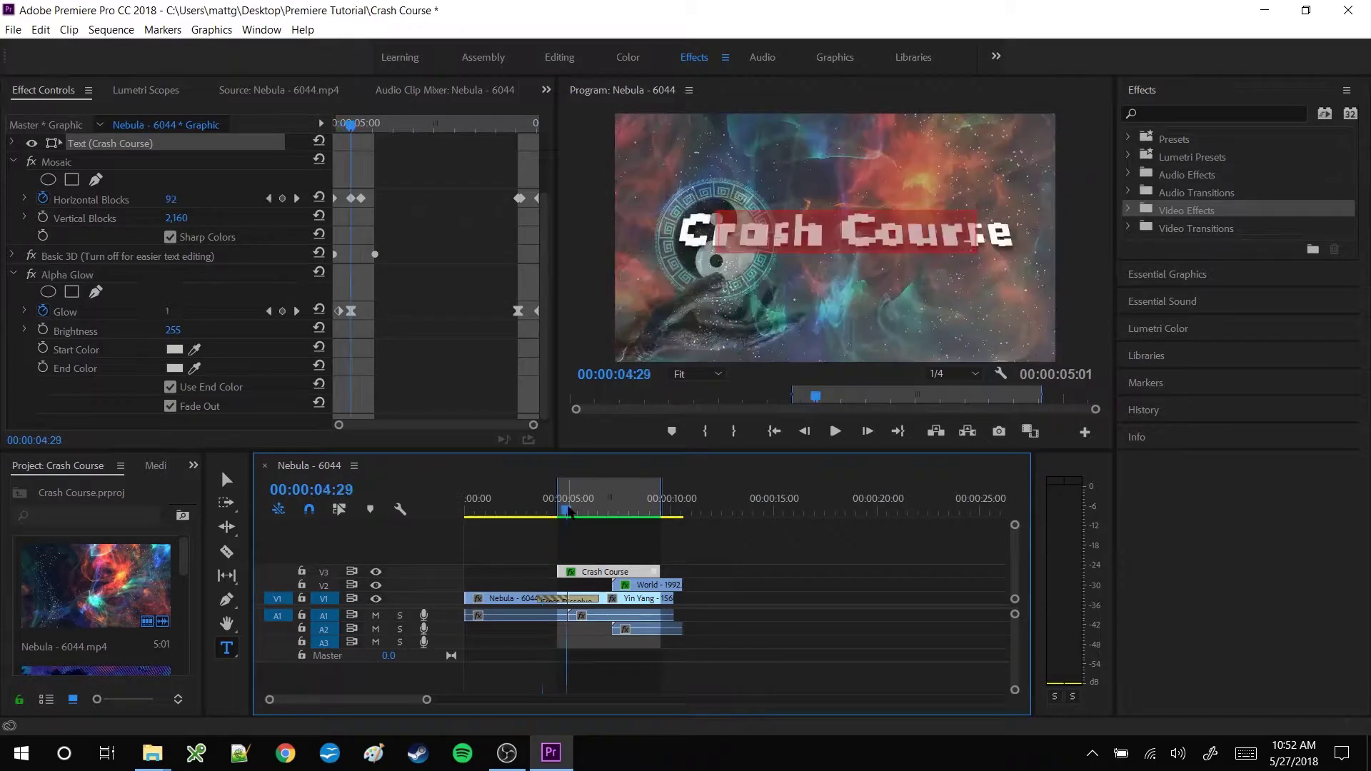
left_click(834, 437)
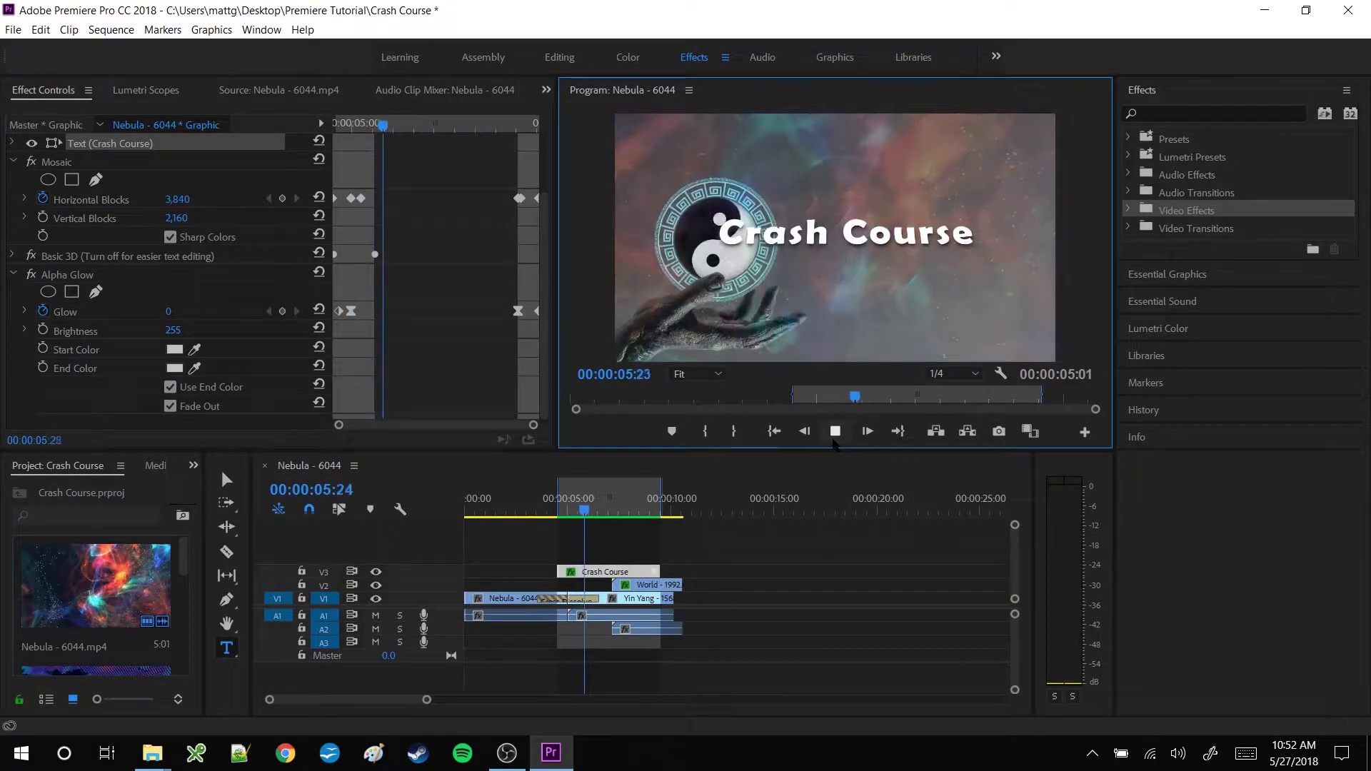
Change the label color of the Nebula - 6044 clip on V1 to purple
left_click(516, 511)
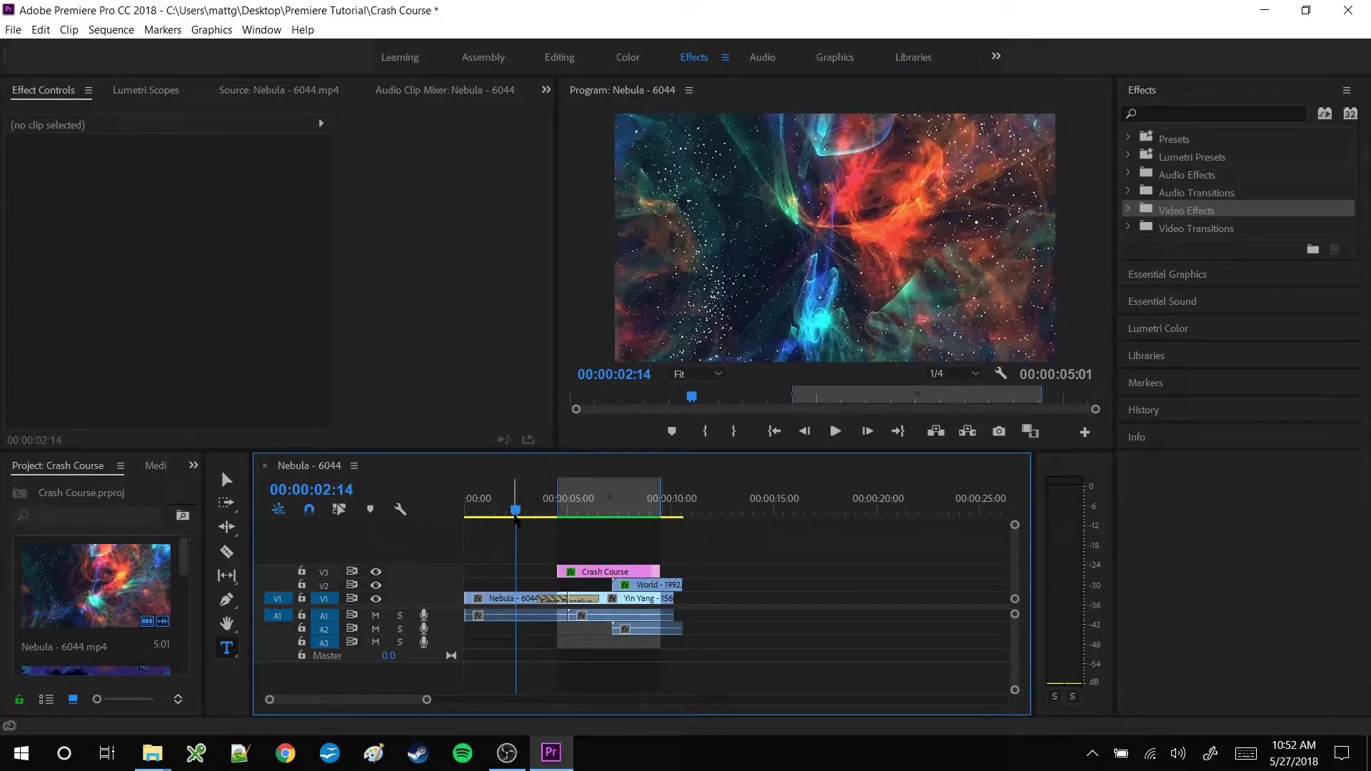
left_click(518, 603)
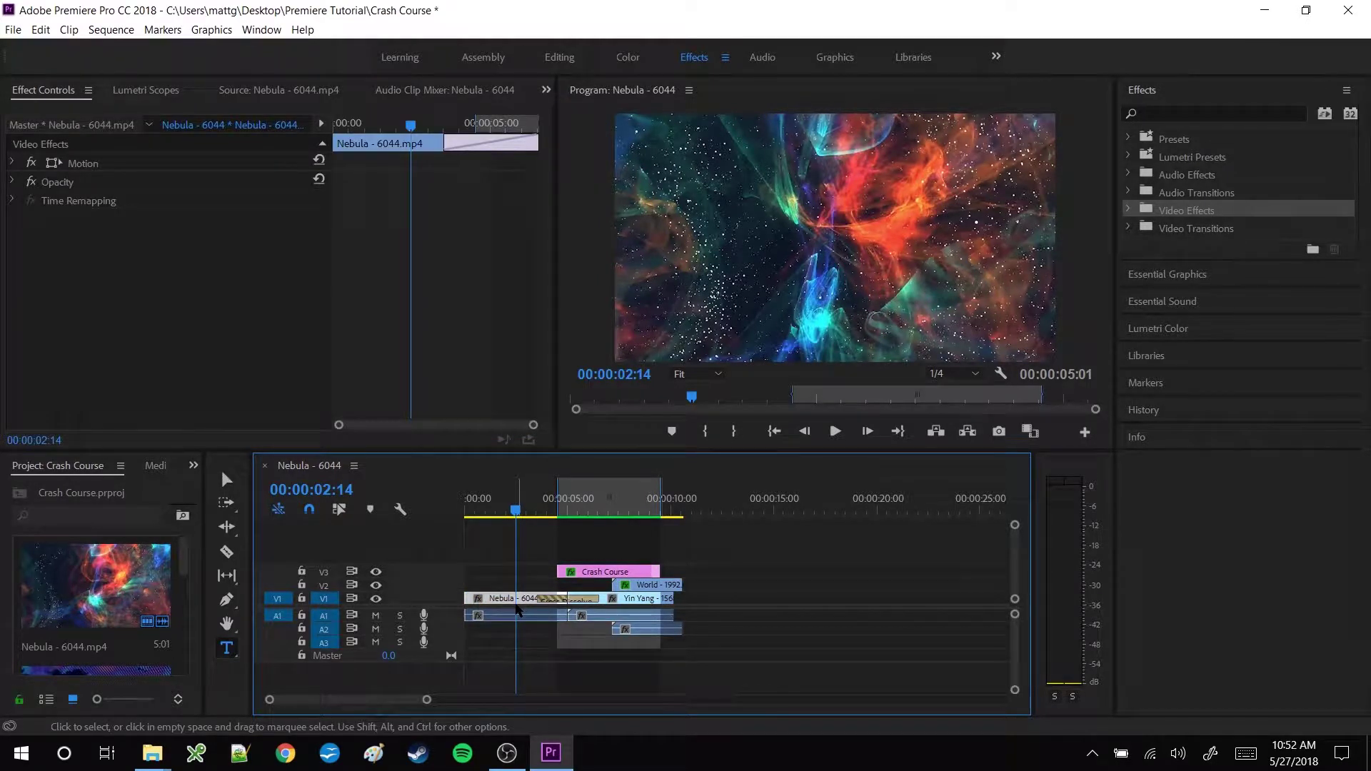
right_click(518, 609)
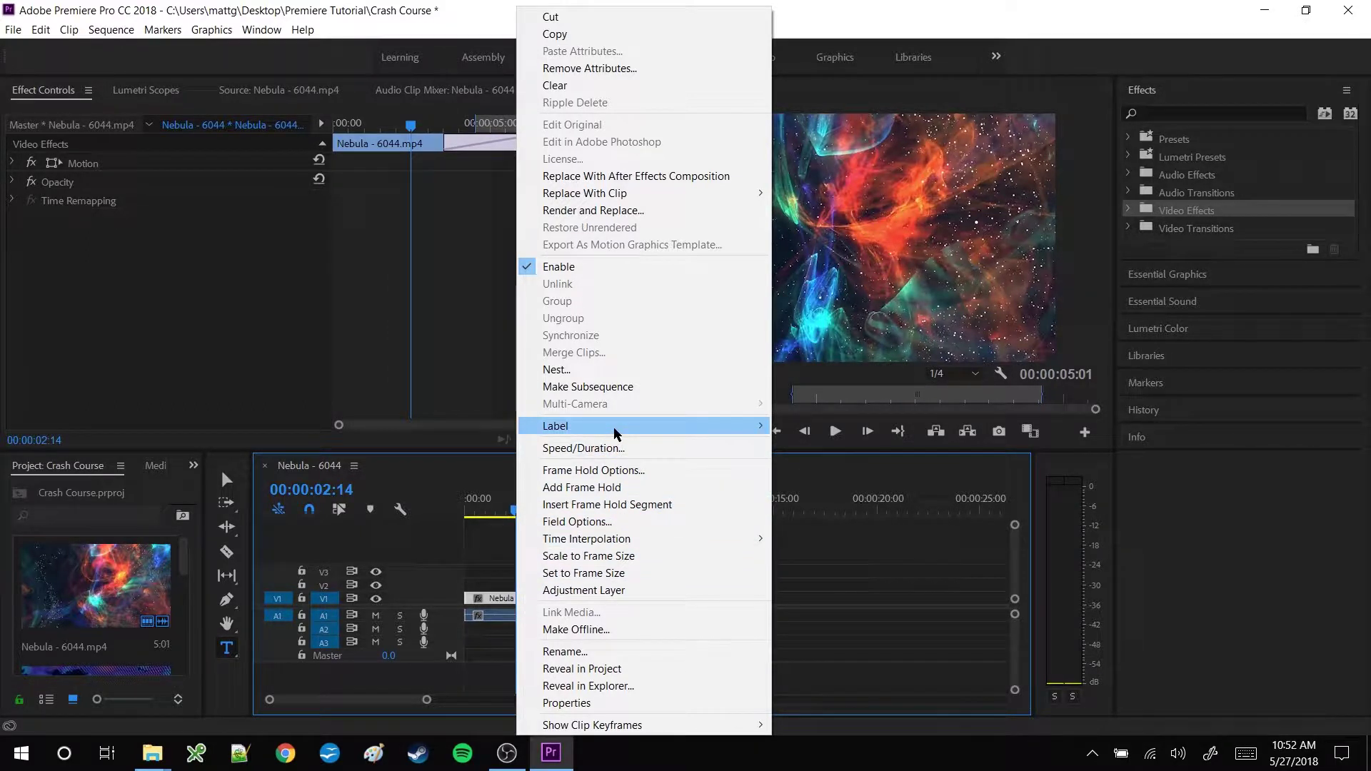
mouse_move(616, 433)
left_click(810, 585)
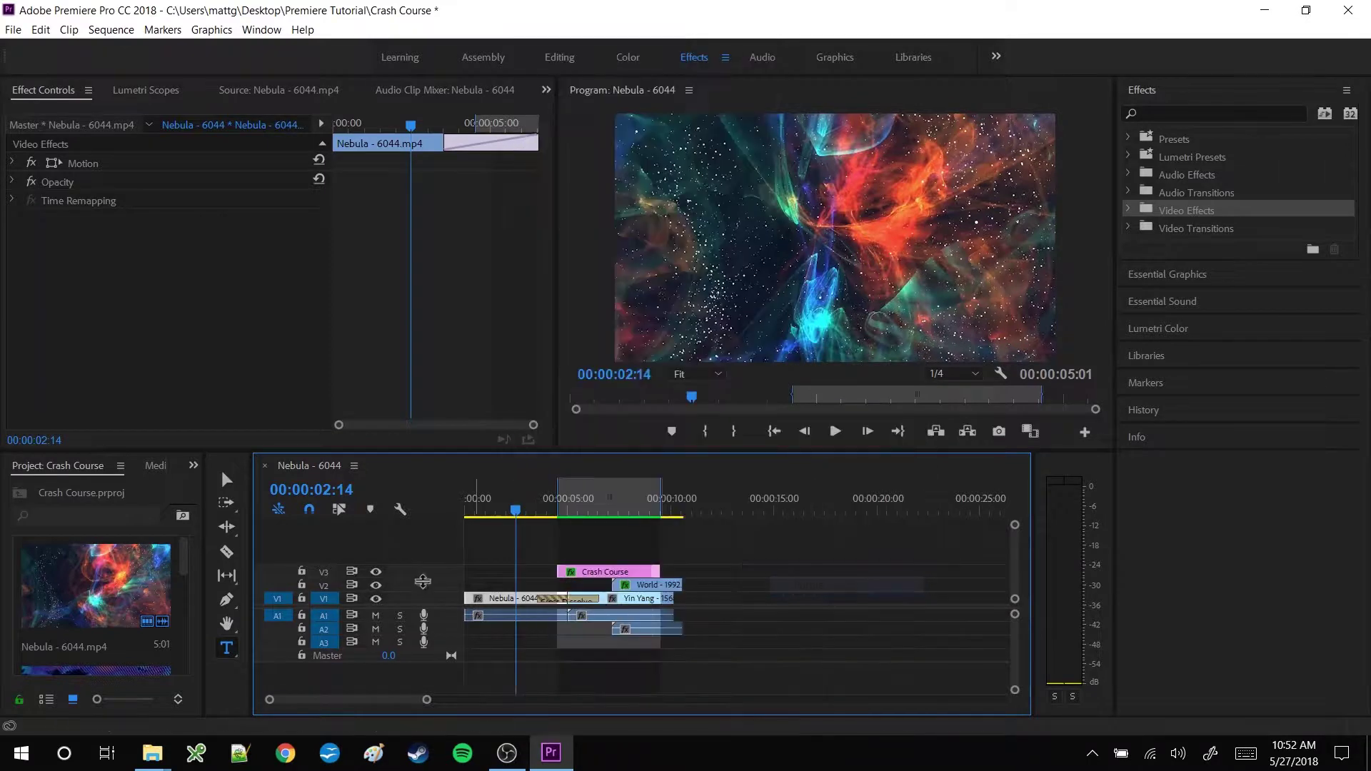
Try a speed of 200% for the Nebula - 6044 clip and look through the time interpolation options
right_click(507, 602)
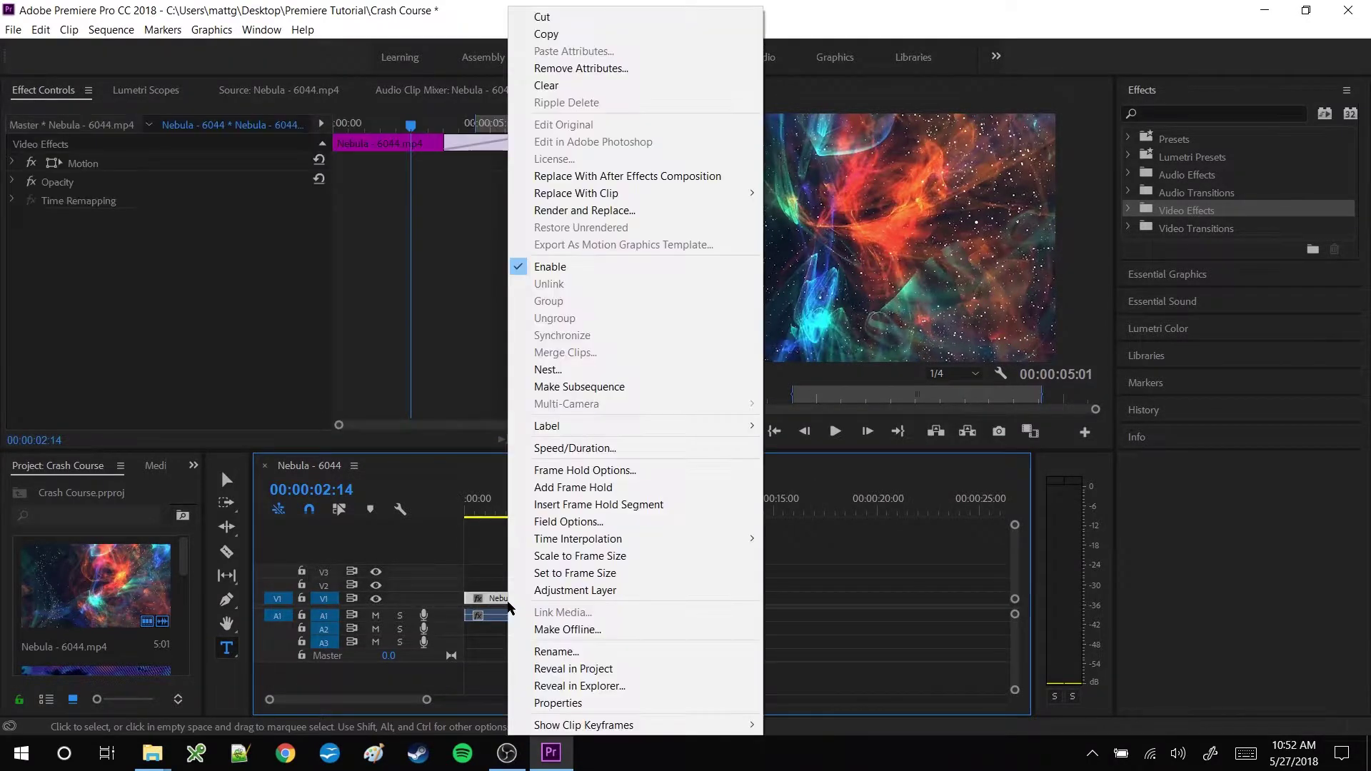
left_click(580, 452)
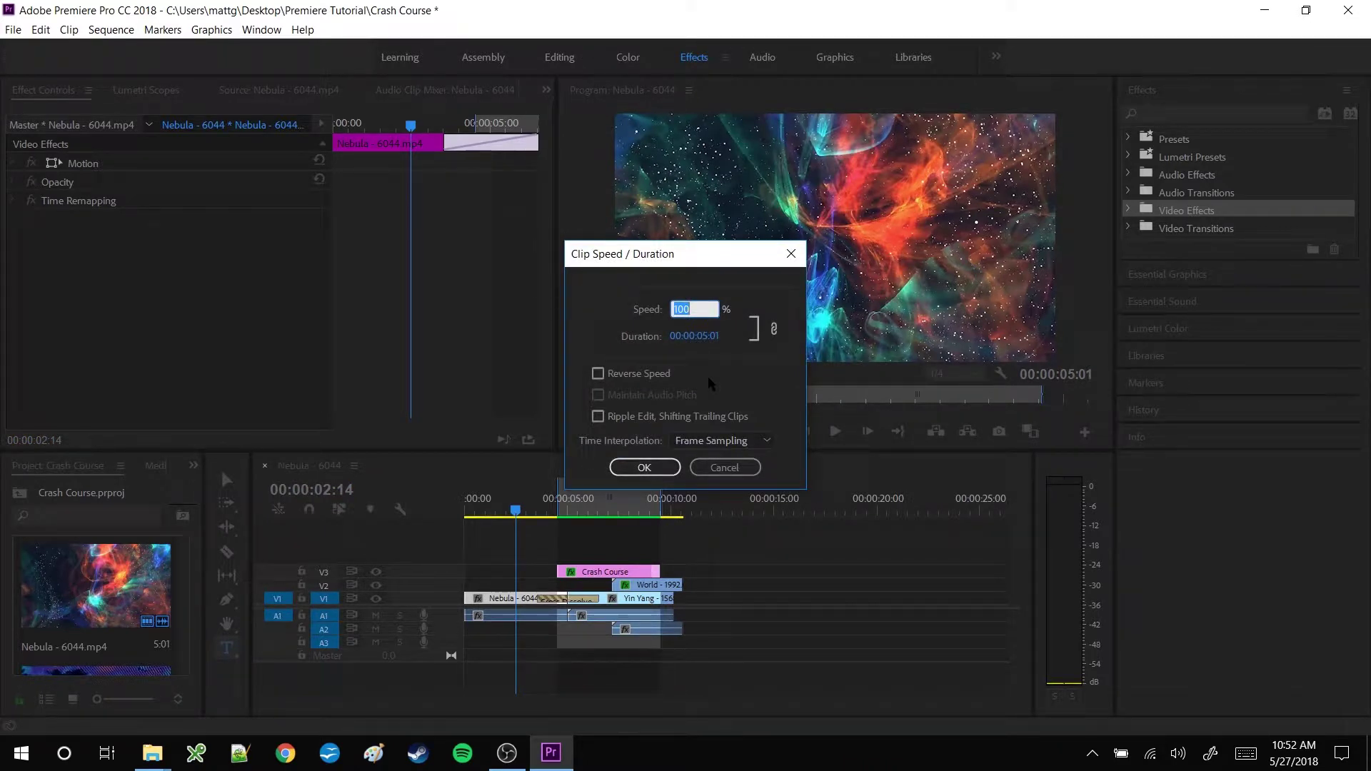
type("200")
left_click(706, 449)
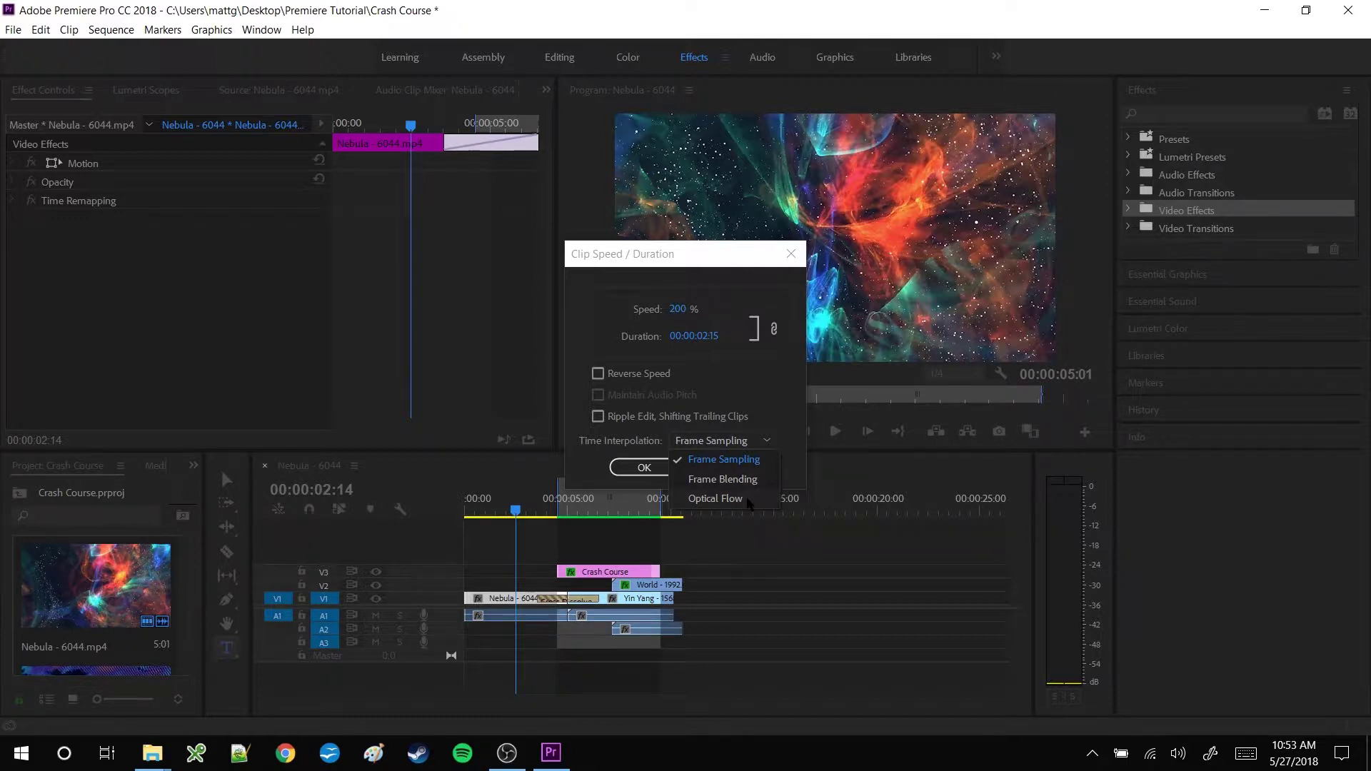
left_click(777, 368)
left_click(645, 467)
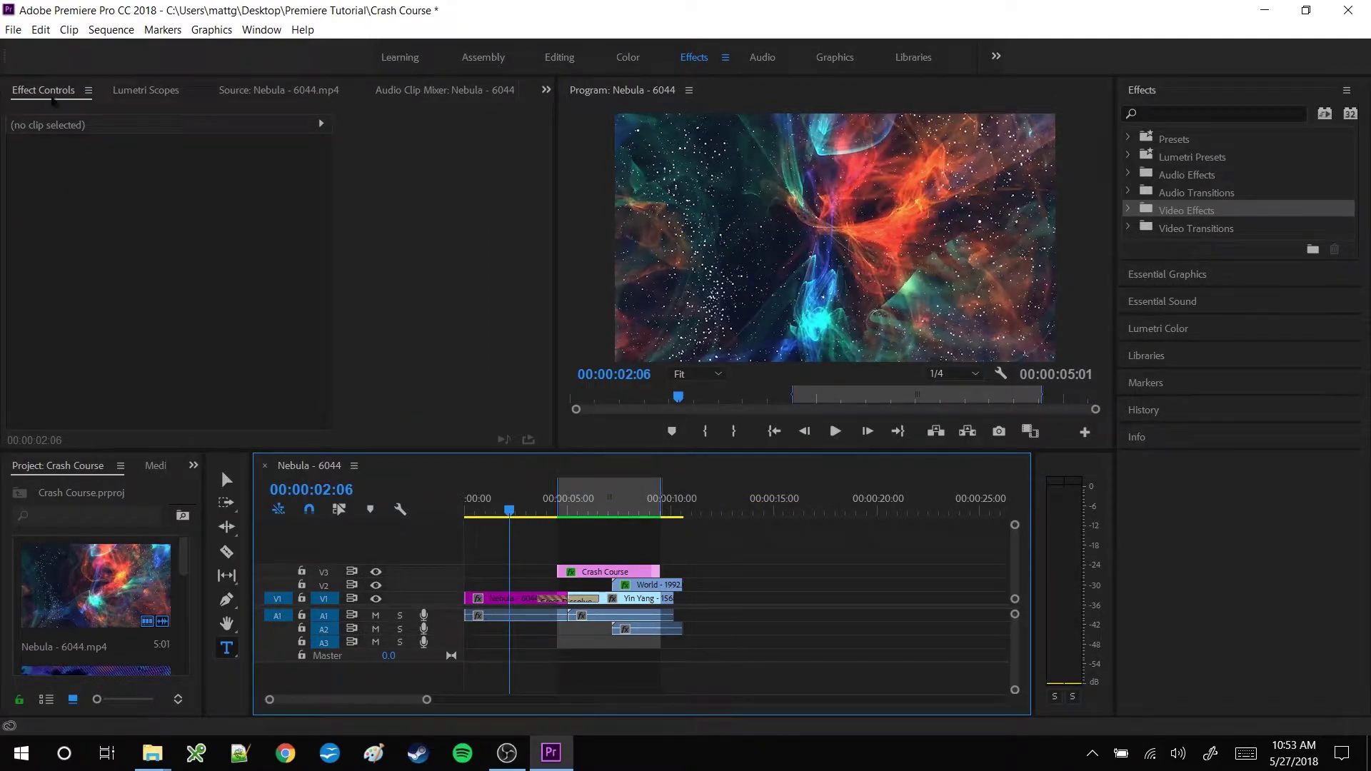
Open the media export settings for the sequence, keep the H.264 format and choose the YouTube 720p HD preset
left_click(15, 32)
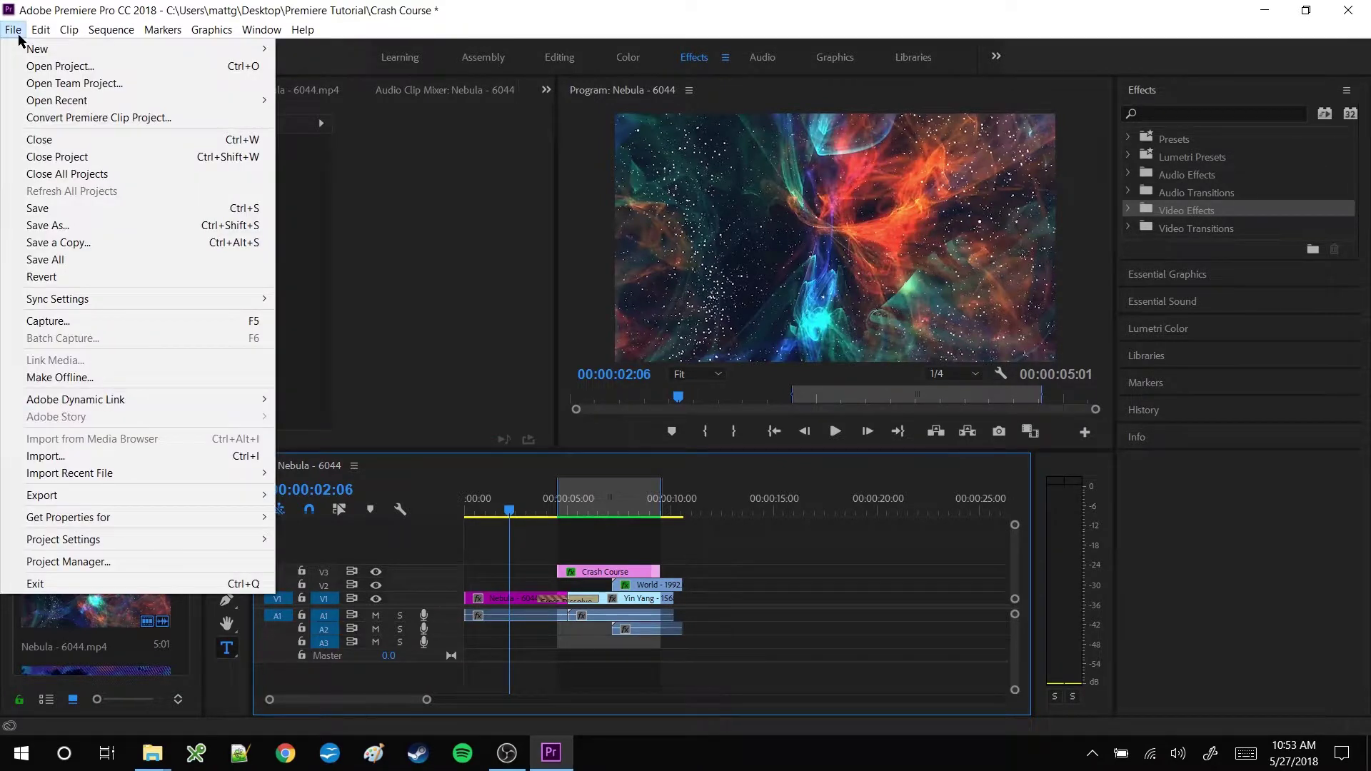
mouse_move(91, 496)
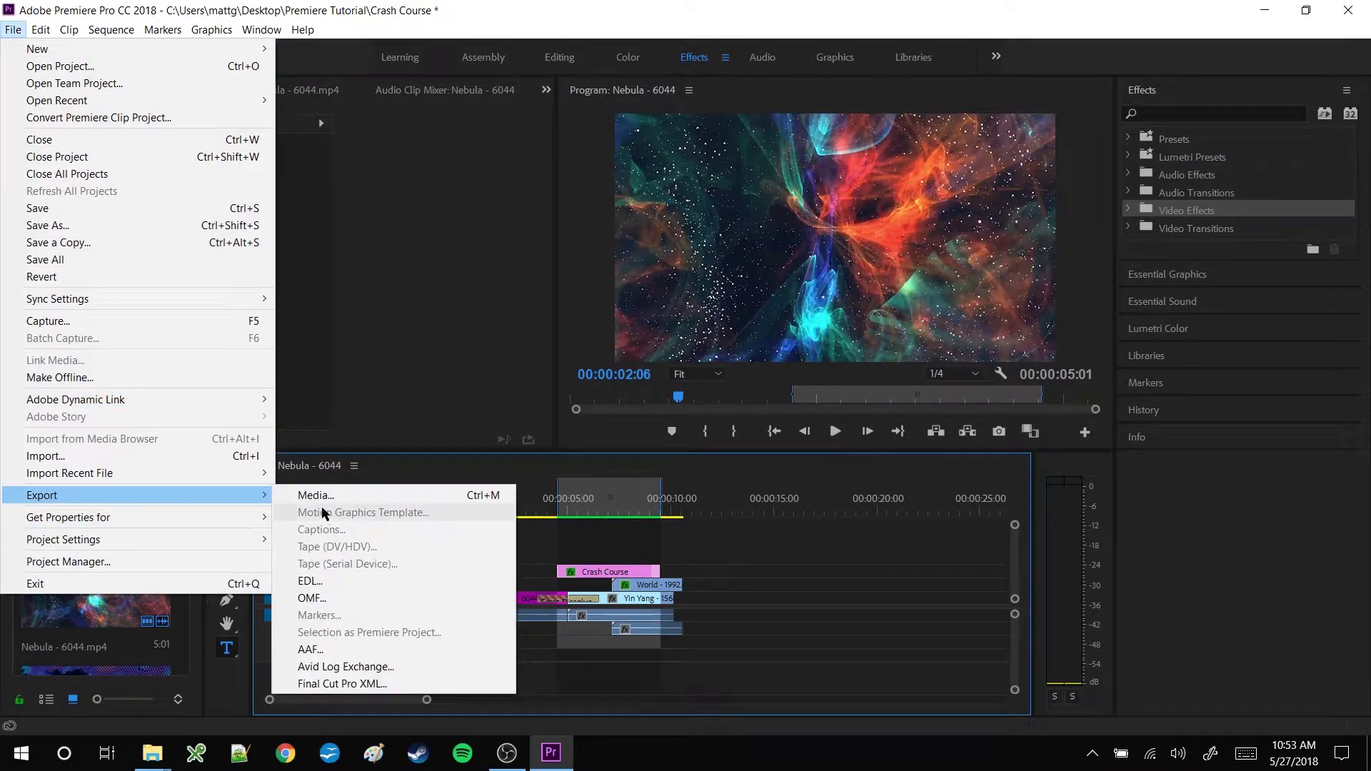
left_click(317, 495)
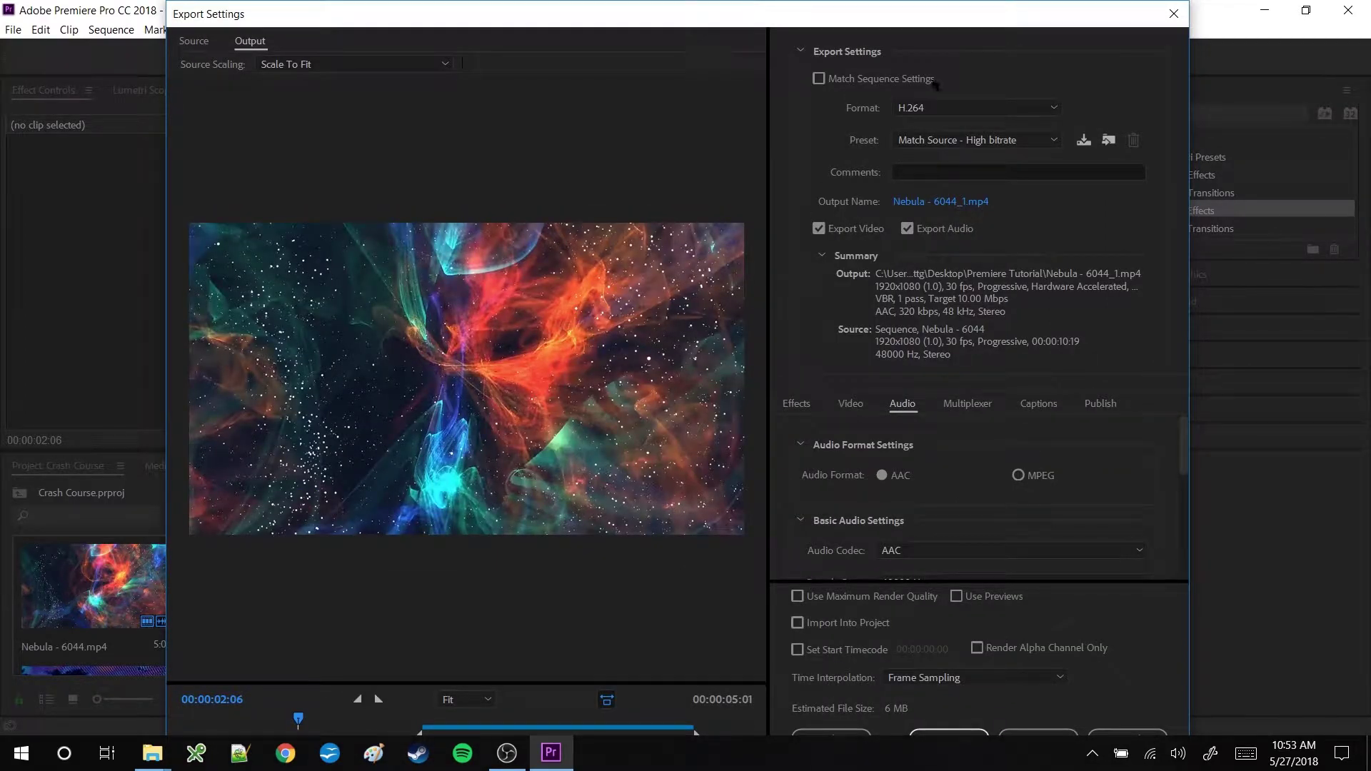
left_click(943, 105)
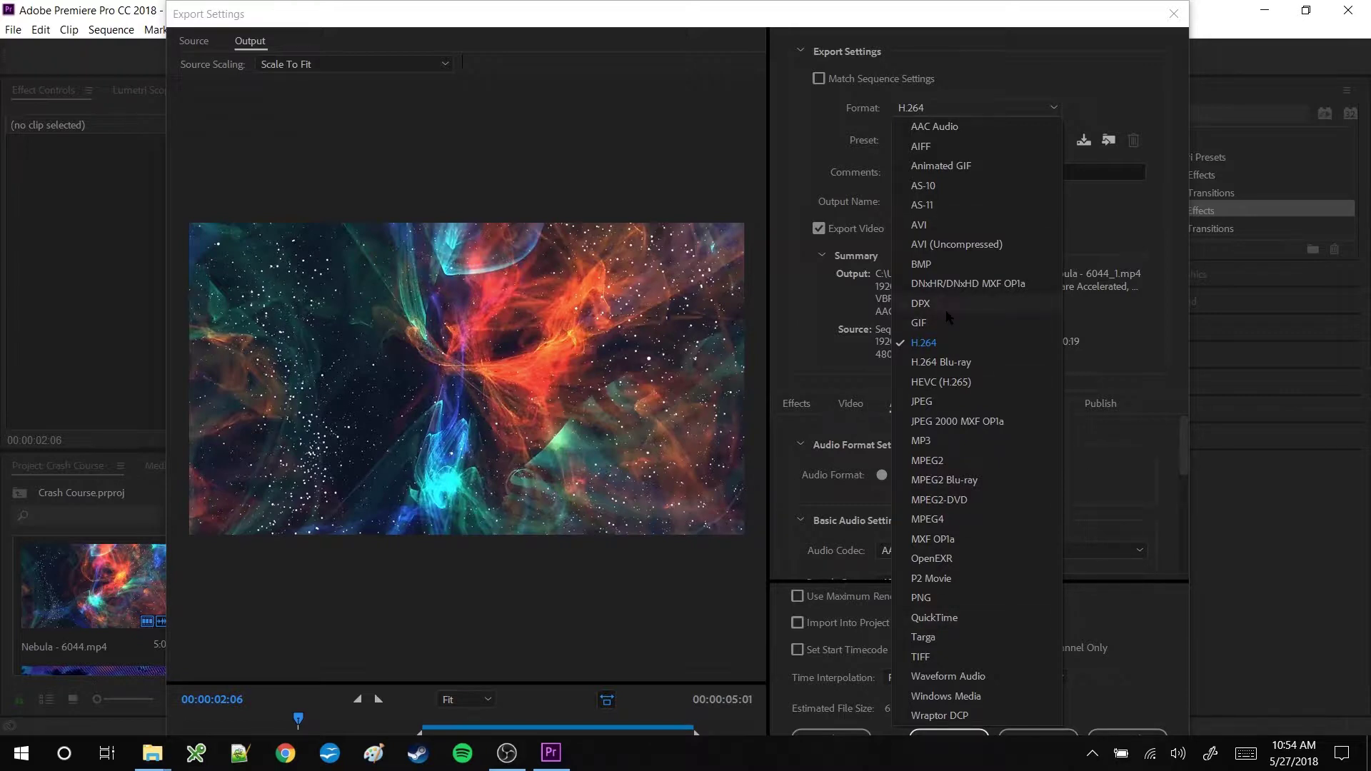
left_click(1097, 86)
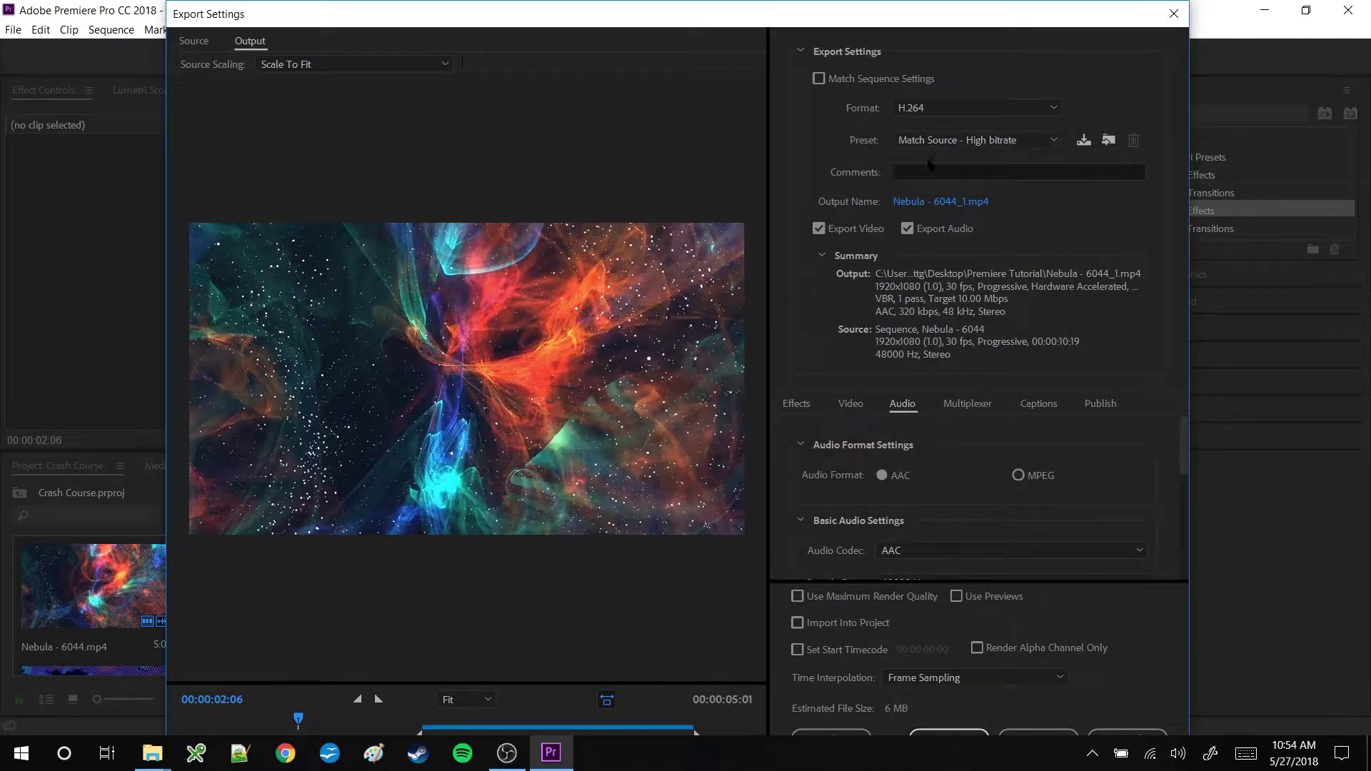
left_click(908, 146)
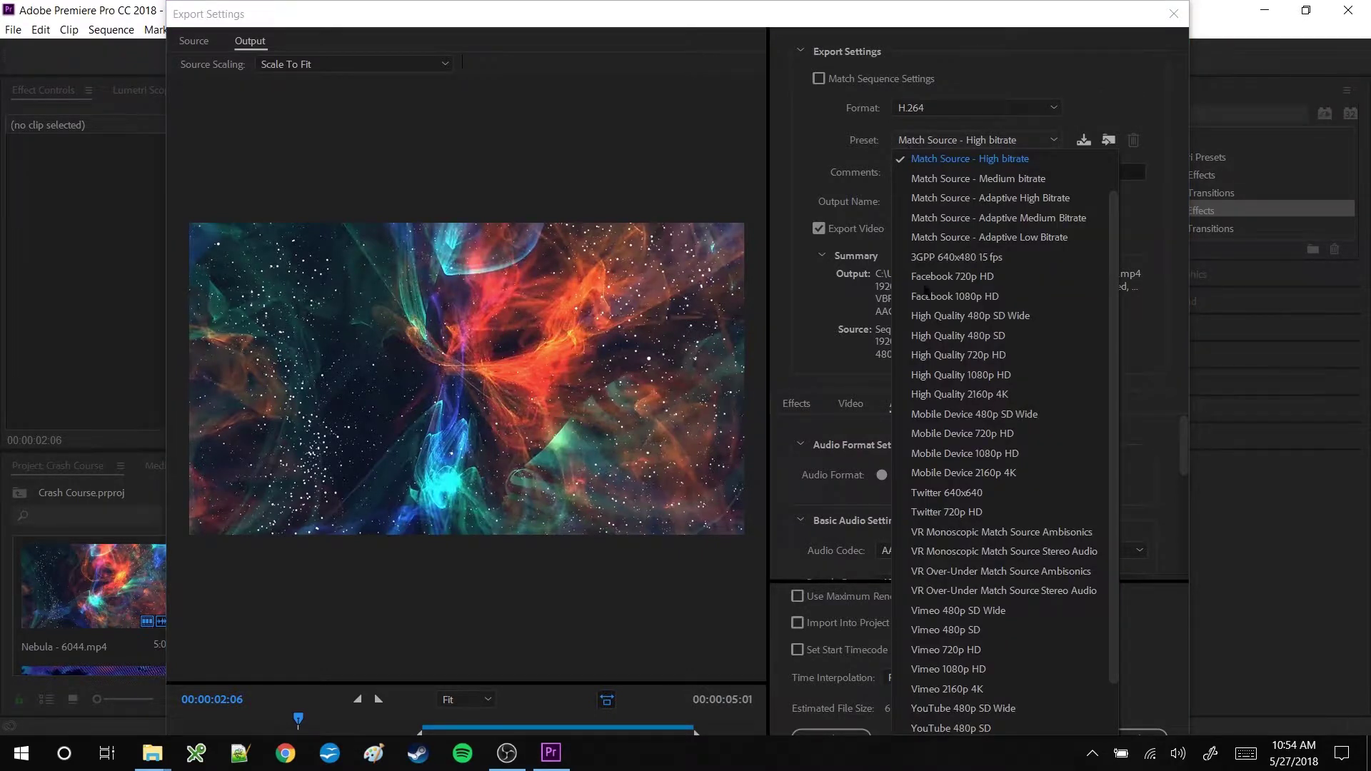
key("Escape")
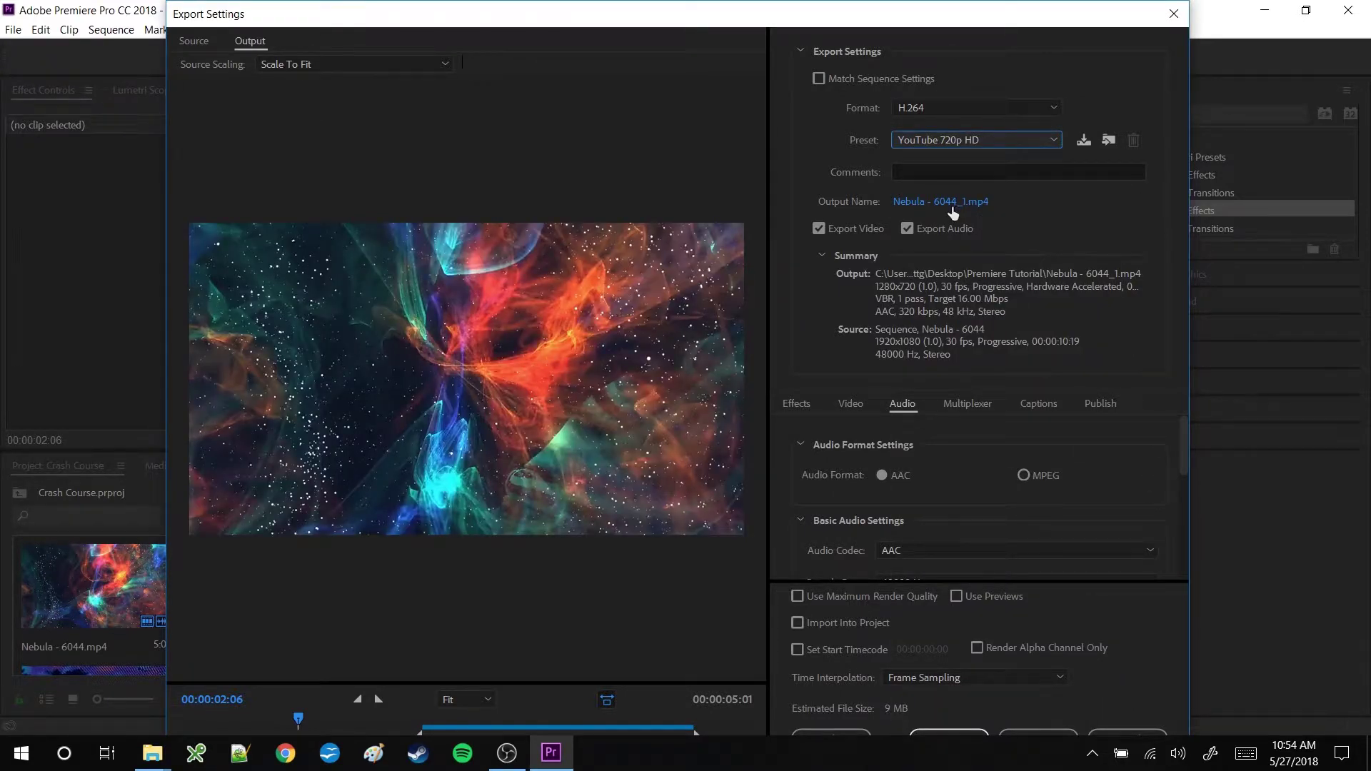
Set the export's output name to Crash Course in the Premiere Tutorial folder
left_click(952, 203)
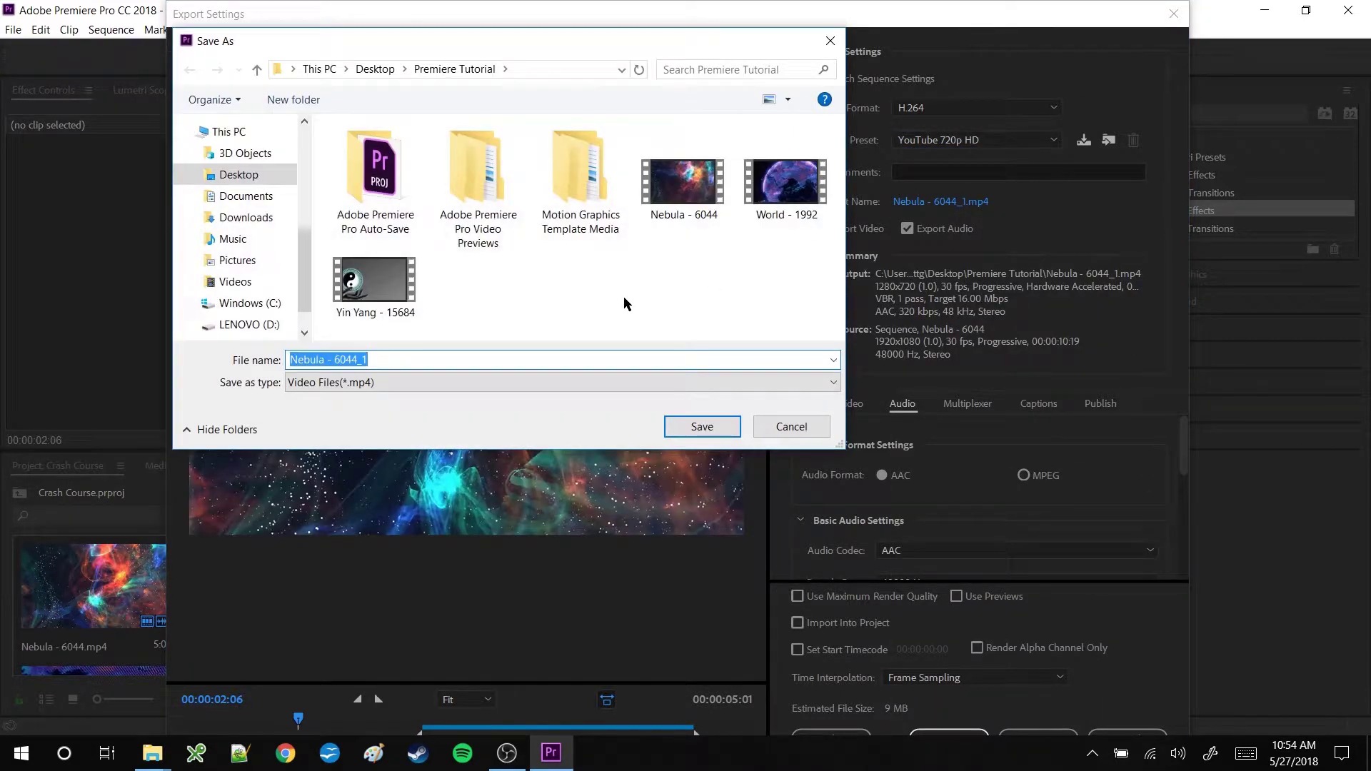
type("Crash C")
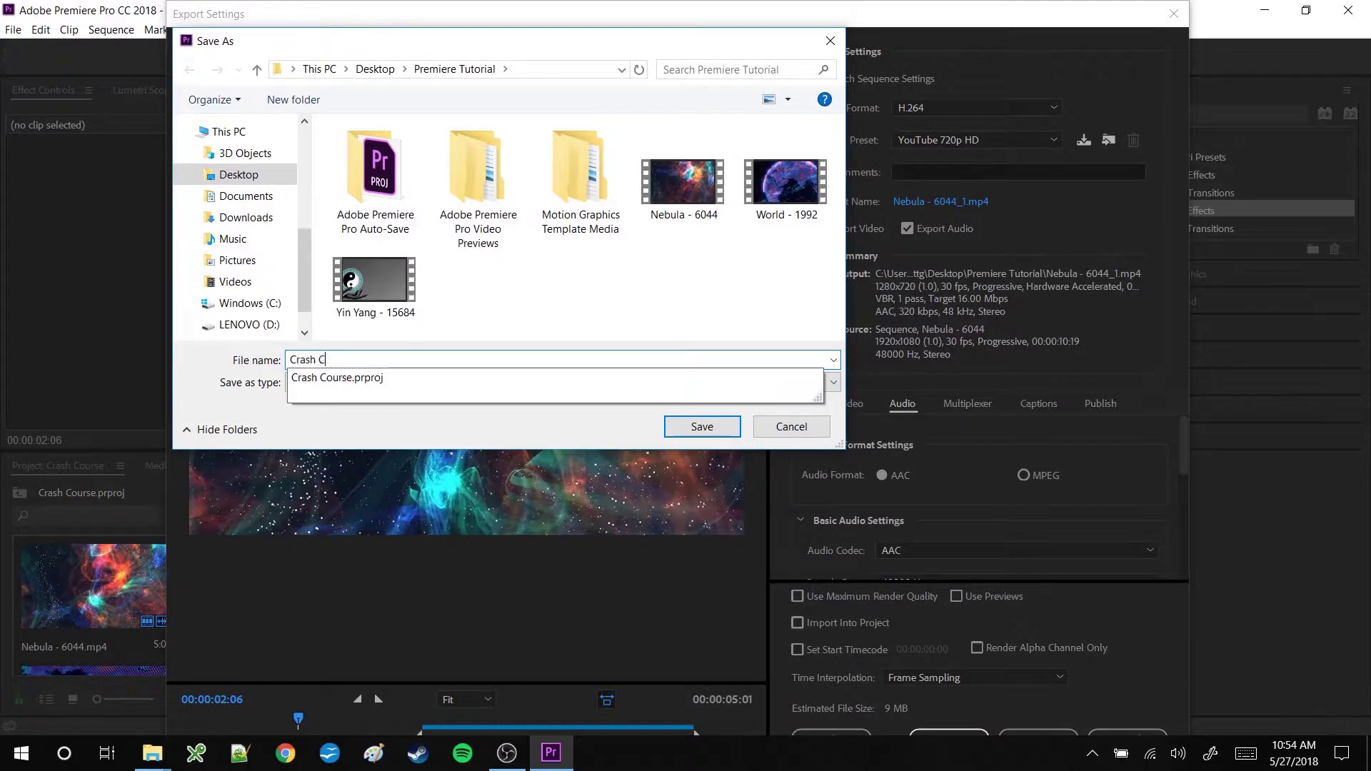
type("ourse")
left_click(702, 426)
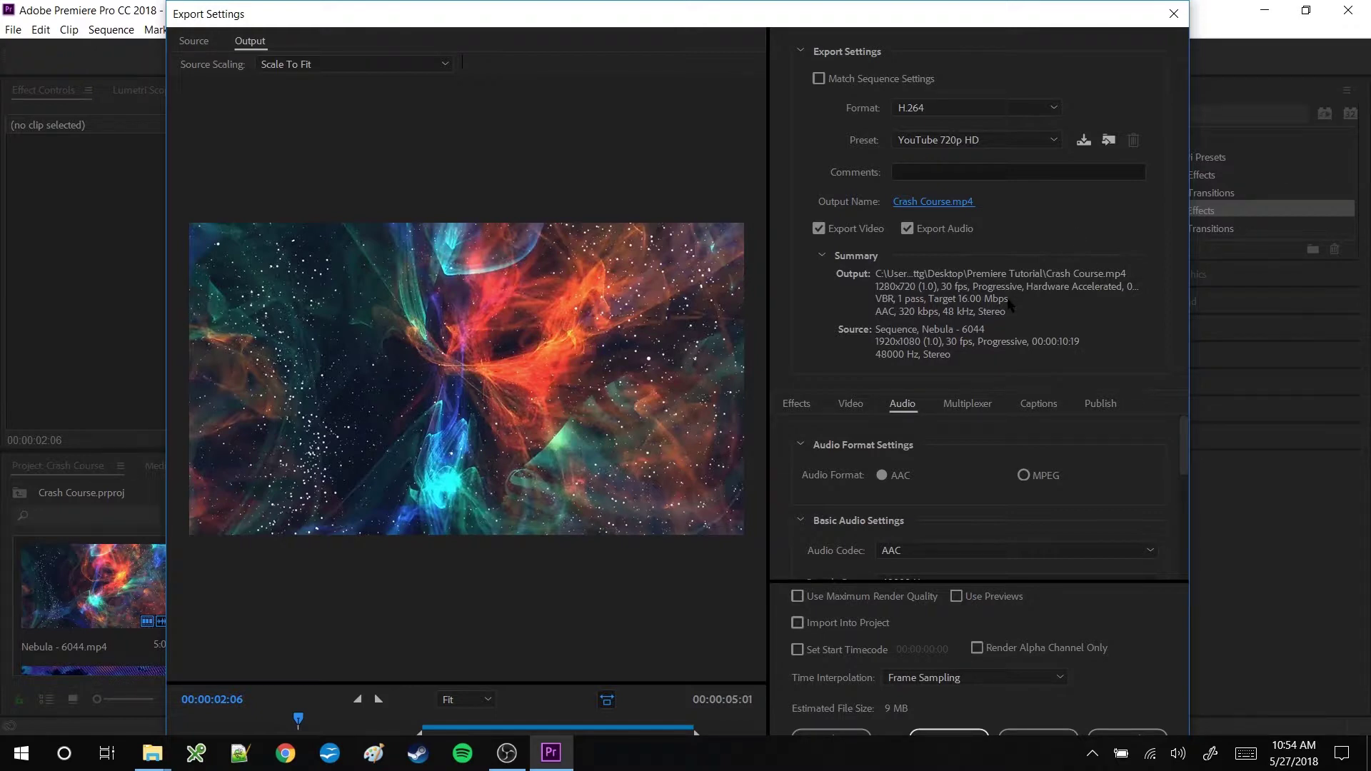
Review the export's effects, video and bitrate settings and start exporting the sequence
left_click(852, 404)
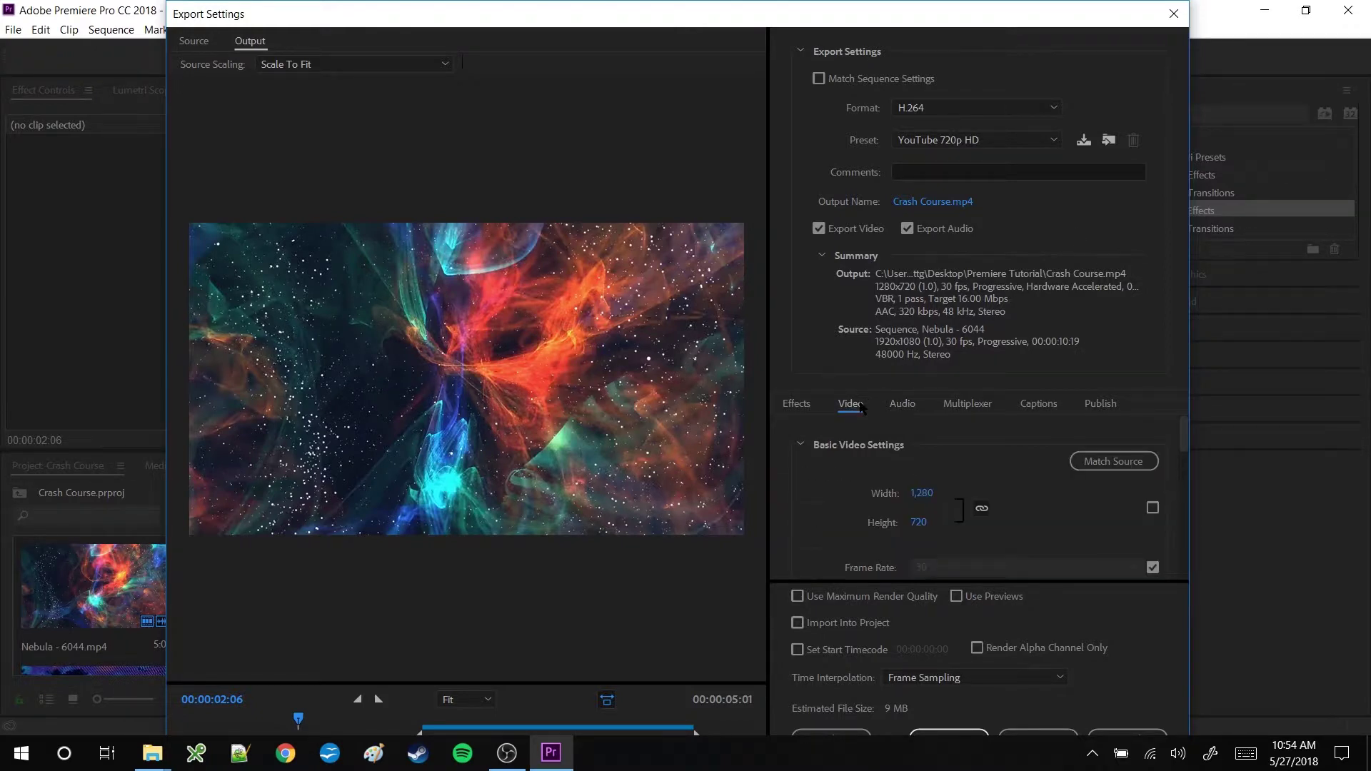
left_click(816, 410)
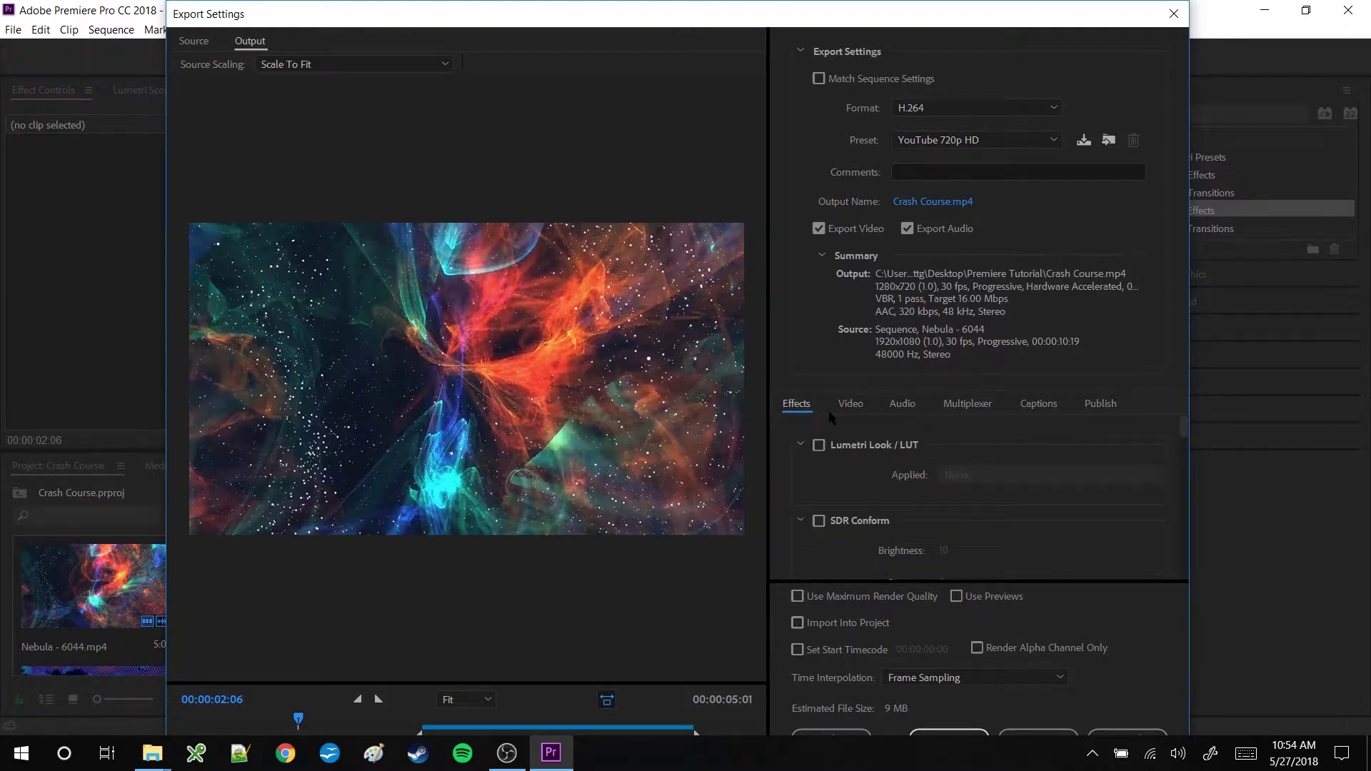
left_click(843, 411)
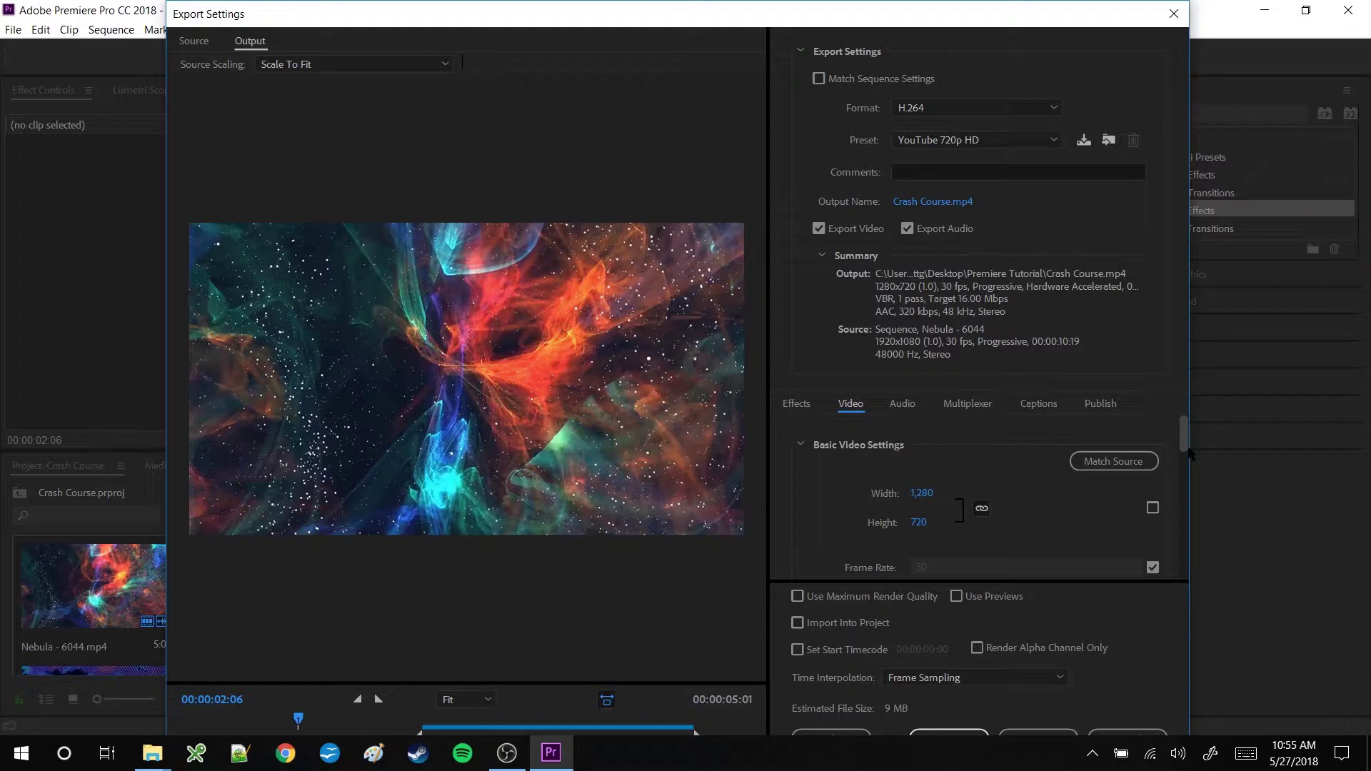
left_click_drag(1188, 450, 1188, 475)
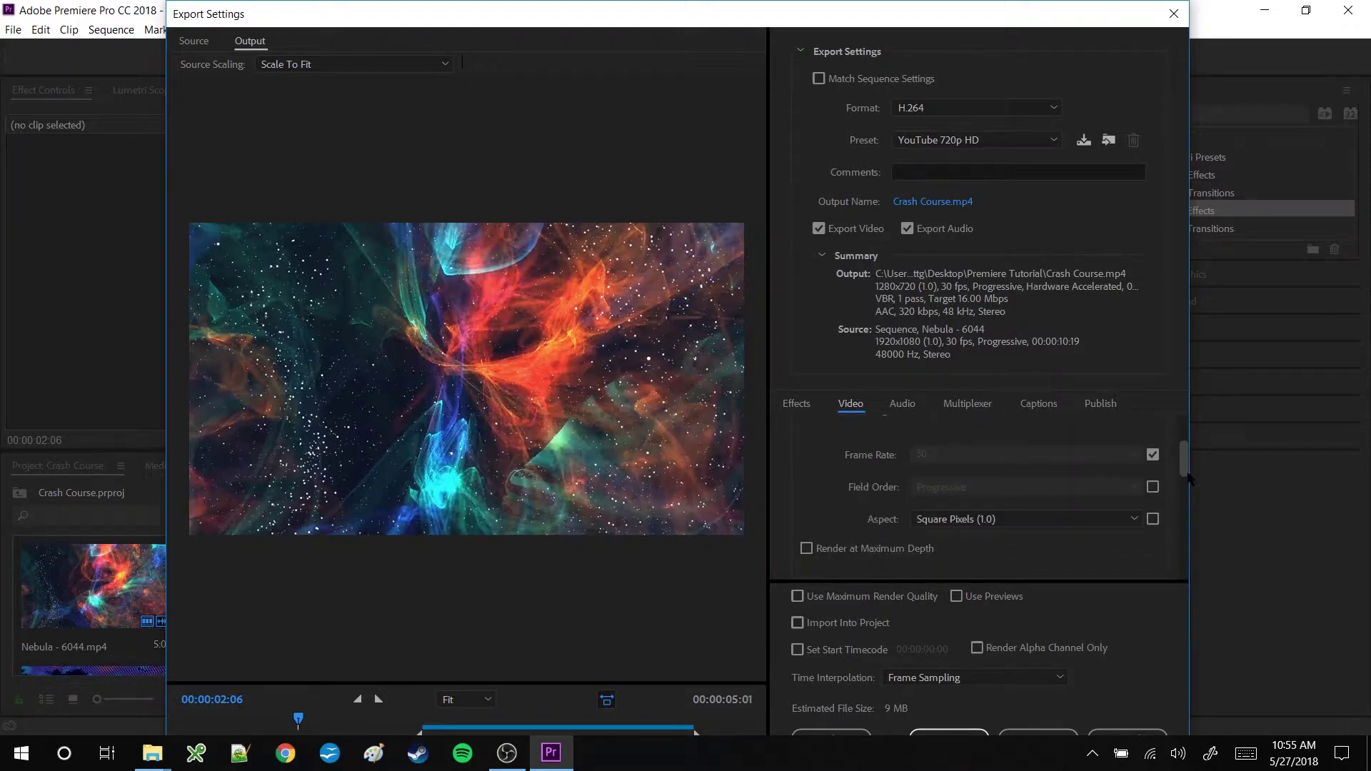
left_click_drag(1188, 477, 1190, 561)
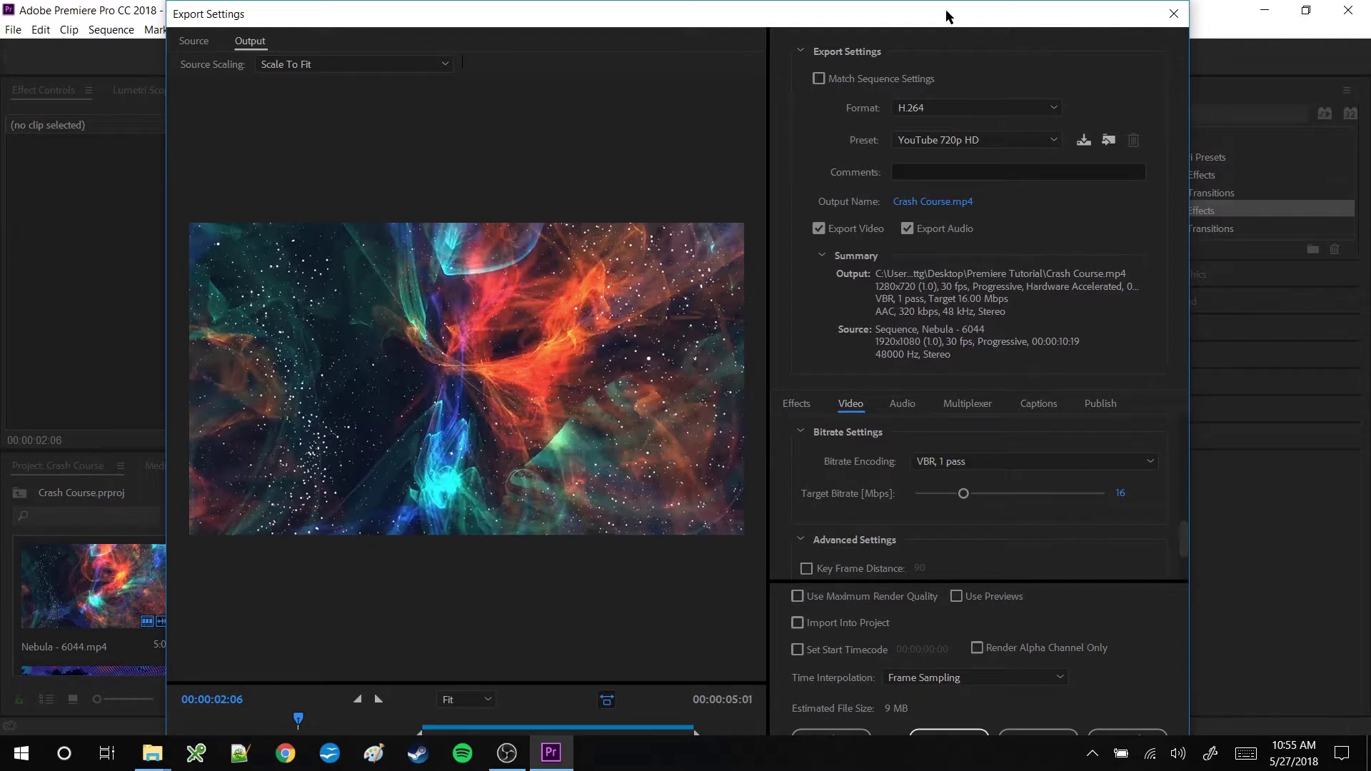
left_click_drag(945, 14, 929, 5)
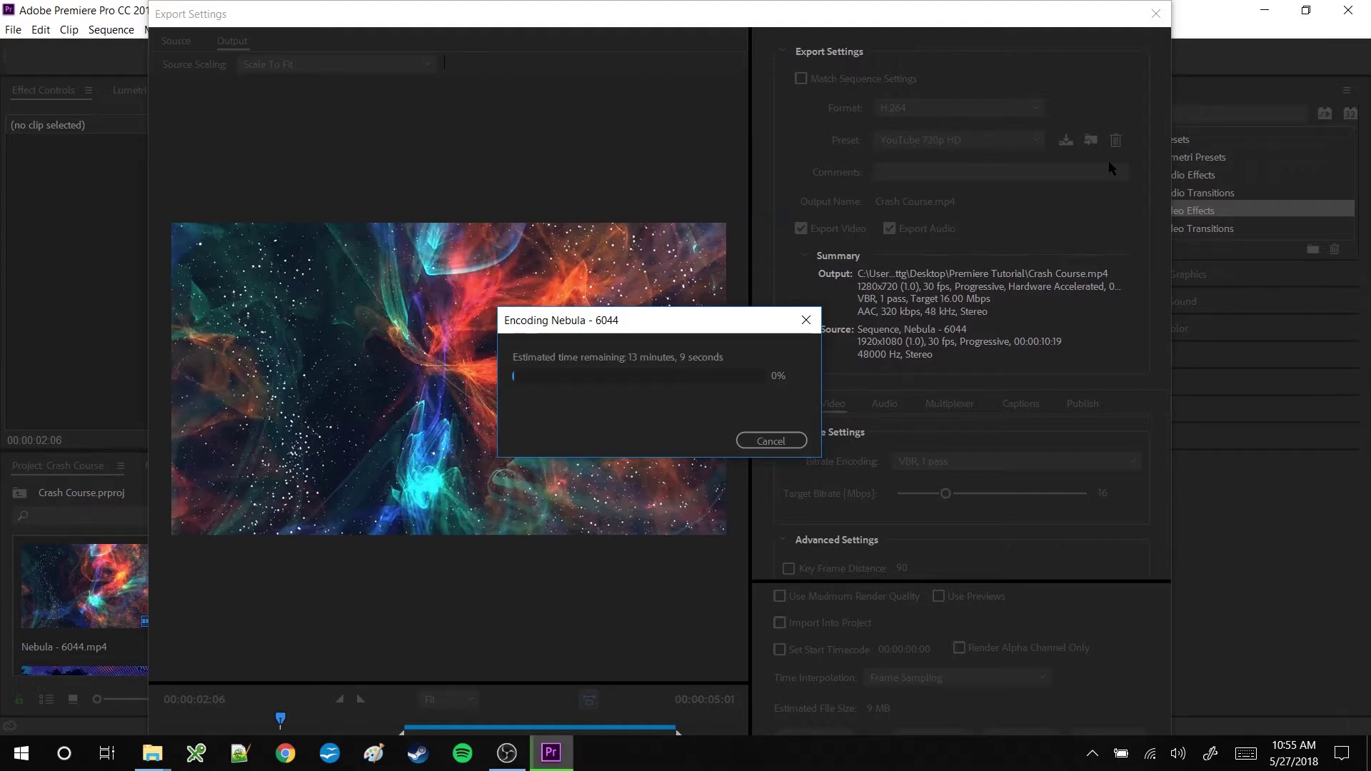
Switch to the Premiere Tutorial folder in File Explorer and open the exported Crash Course video
mouse_move(152, 754)
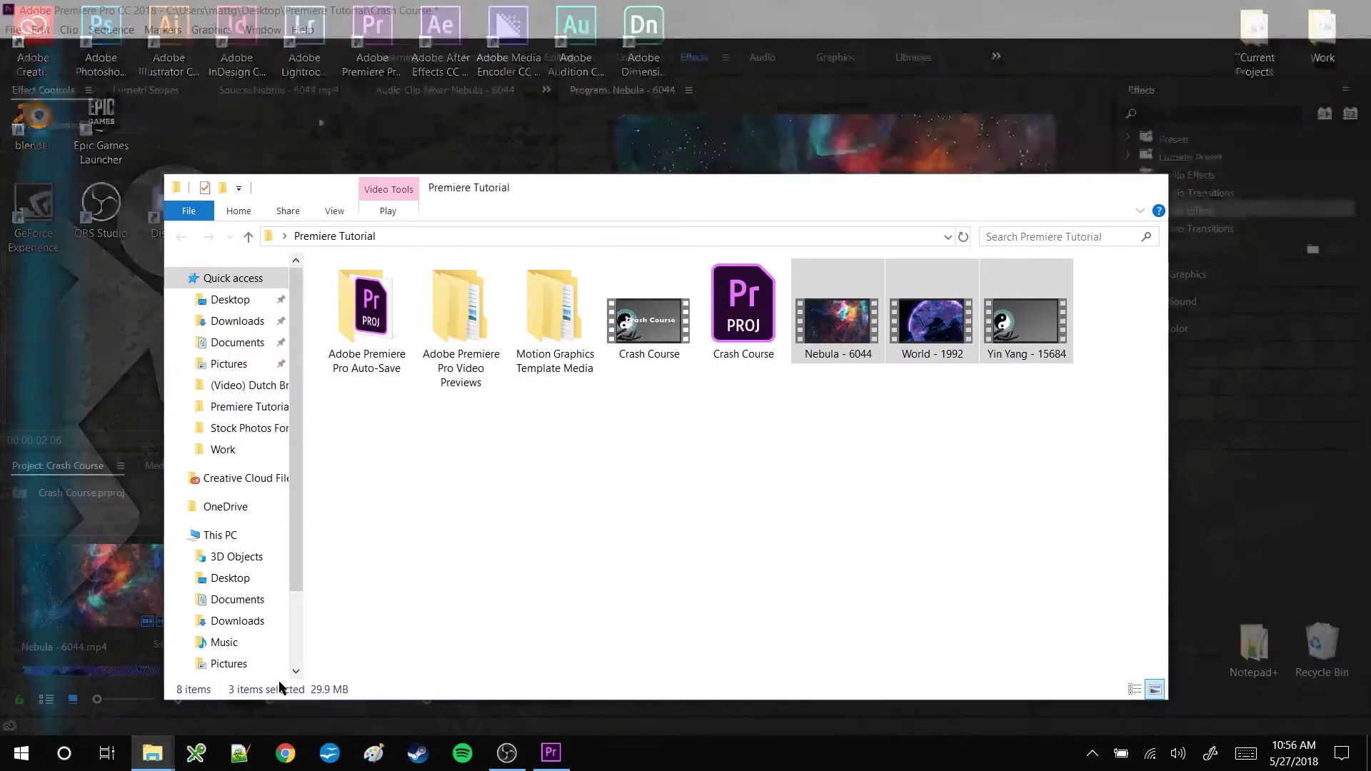
left_click(280, 682)
left_click(647, 400)
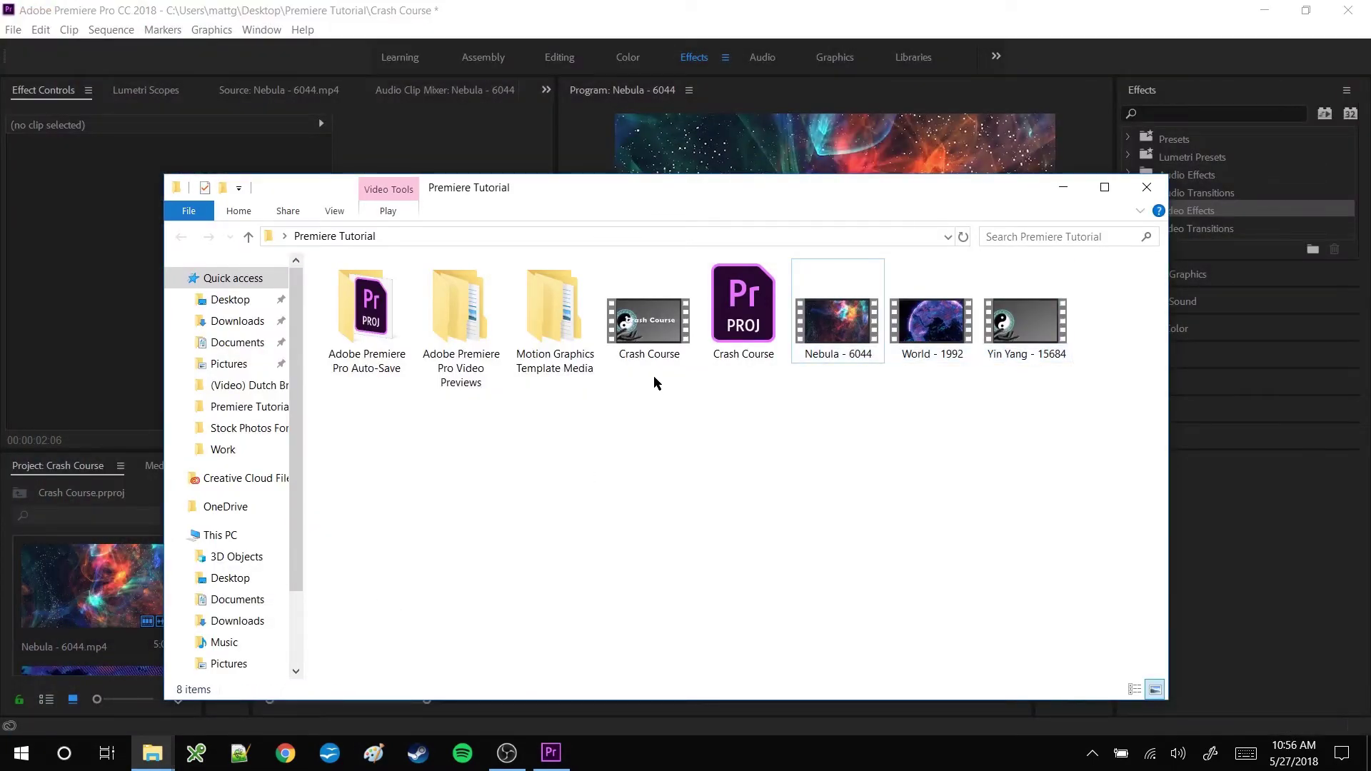
double_click(650, 336)
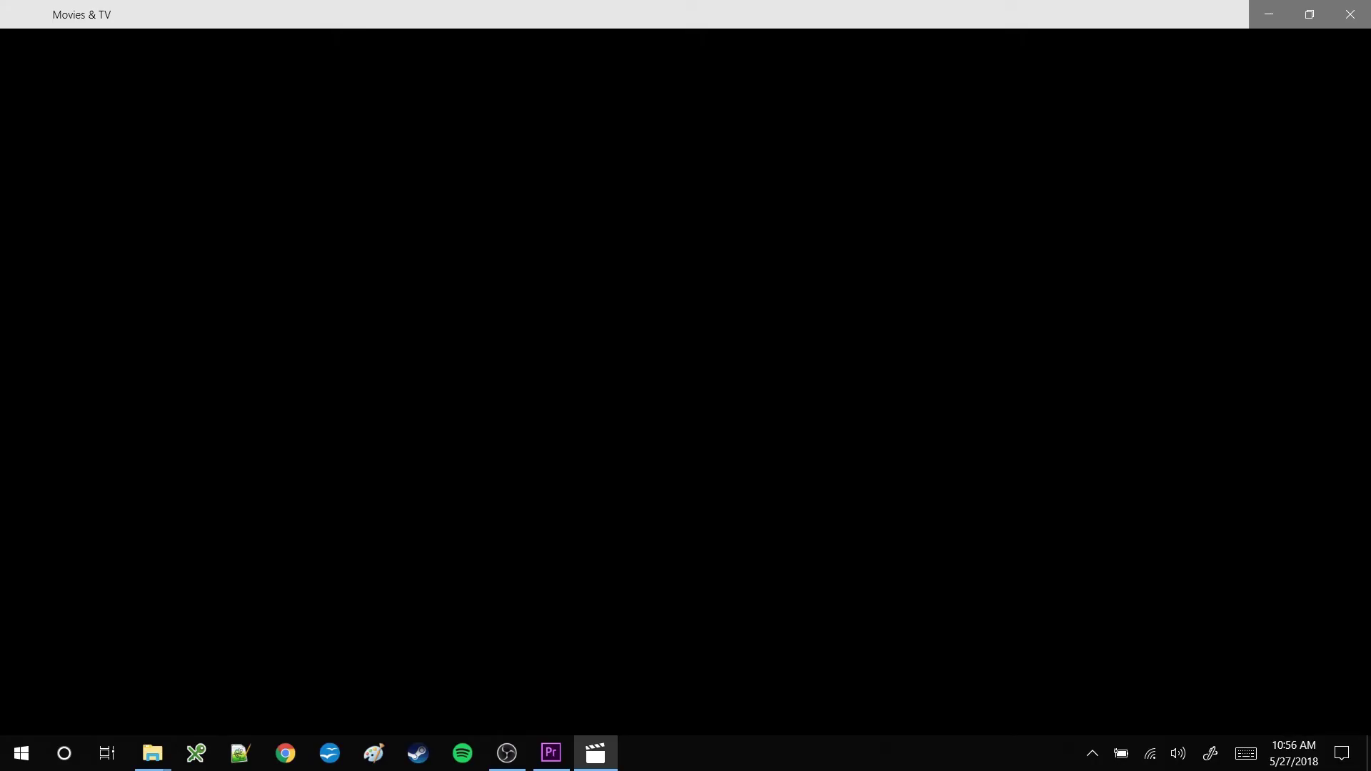